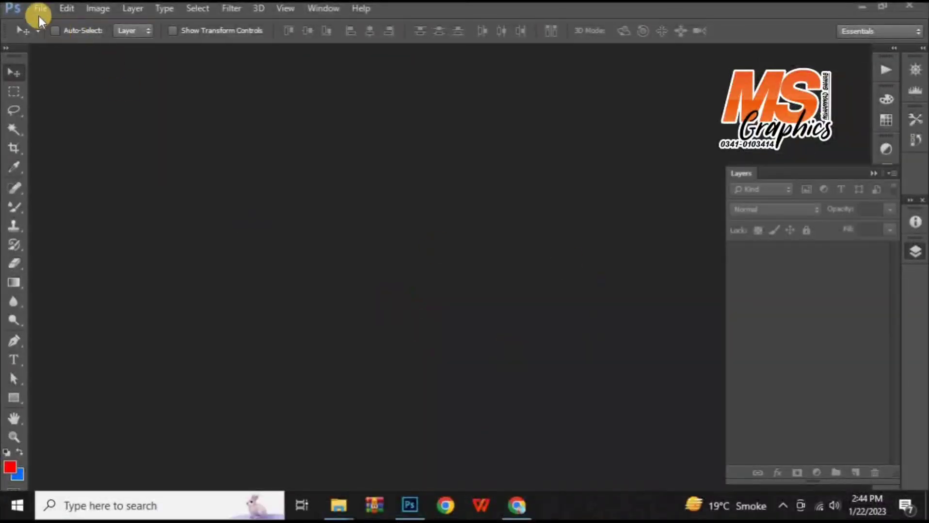
- Create a new white 2000 × 2000 px document at 1000 pixels per inch
{"action": "left_click", "coordinate": [37, 11]}
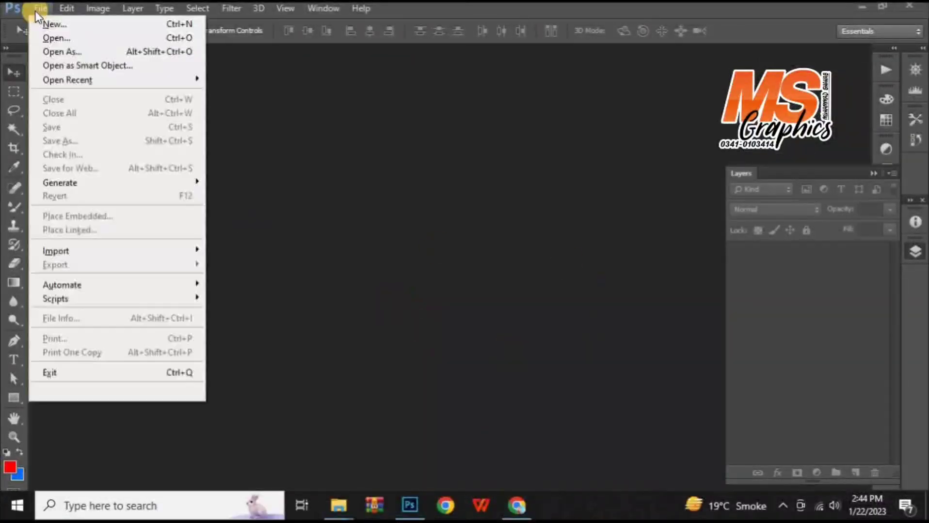
{"action": "left_click", "coordinate": [62, 24]}
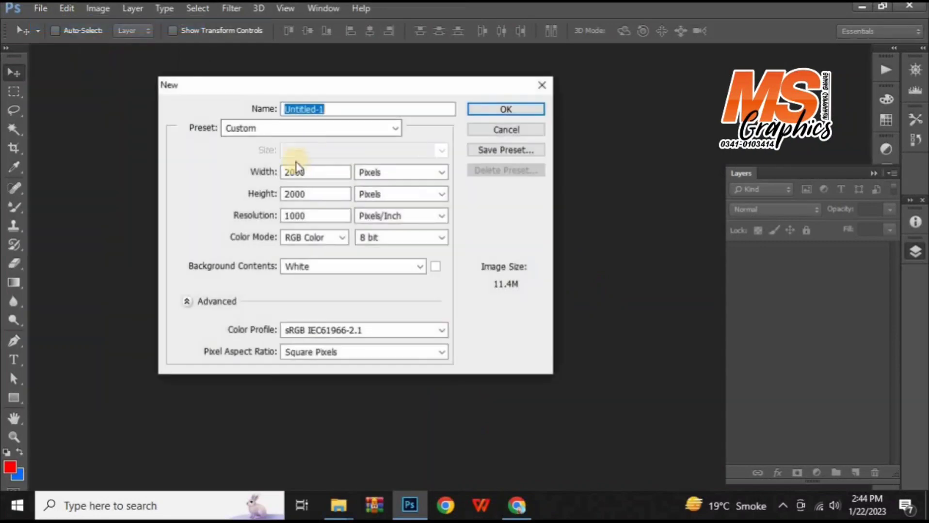
{"action": "double_click", "coordinate": [310, 173]}
{"action": "double_click", "coordinate": [321, 194]}
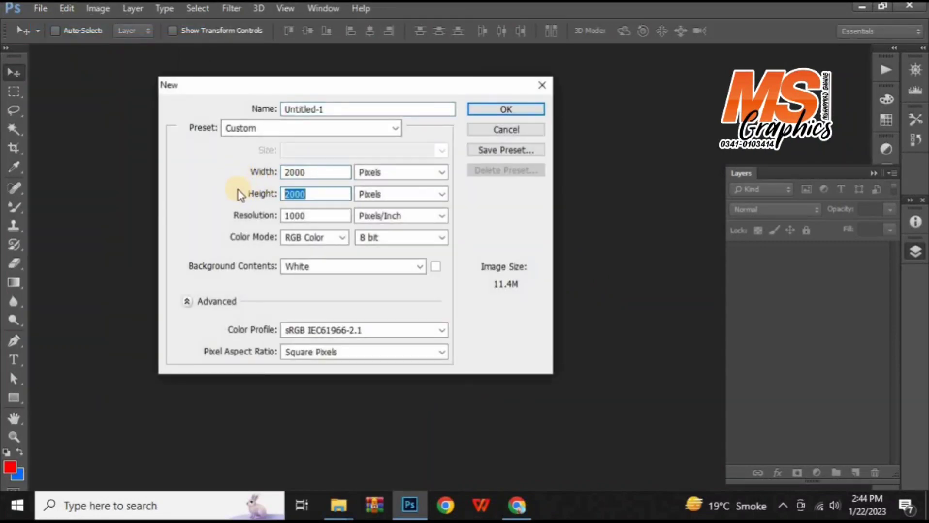
{"action": "left_click", "coordinate": [495, 109]}
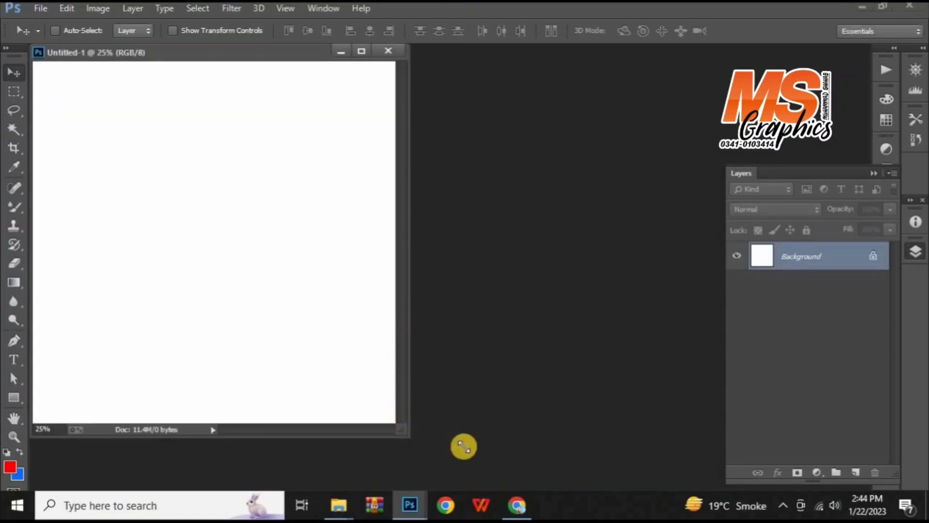
- Enlarge and reposition the document window, then write the red text MS GRAPHICS on the canvas
{"action": "left_click_drag", "start_coordinate": [406, 432], "coordinate": [509, 455]}
{"action": "left_click_drag", "start_coordinate": [348, 60], "coordinate": [431, 76]}
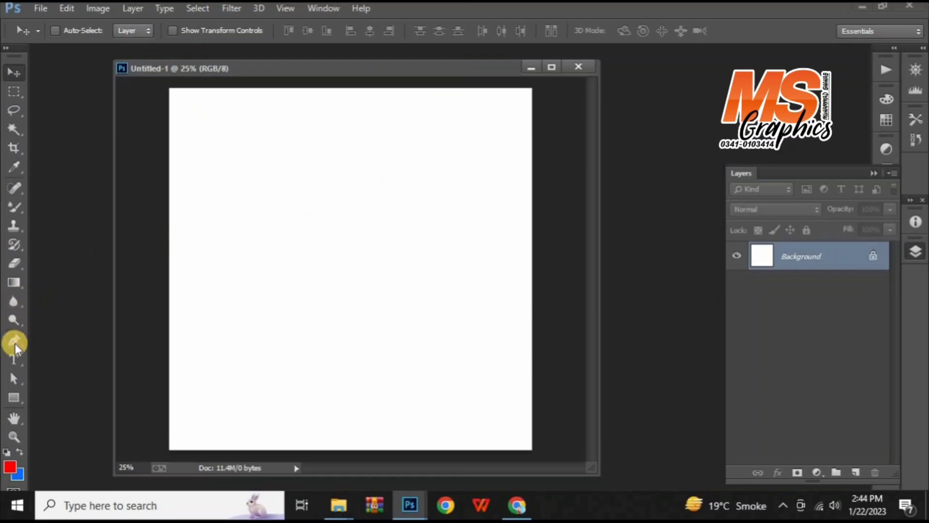
{"action": "left_click", "coordinate": [275, 283]}
{"action": "type", "text": "MS GRA"}
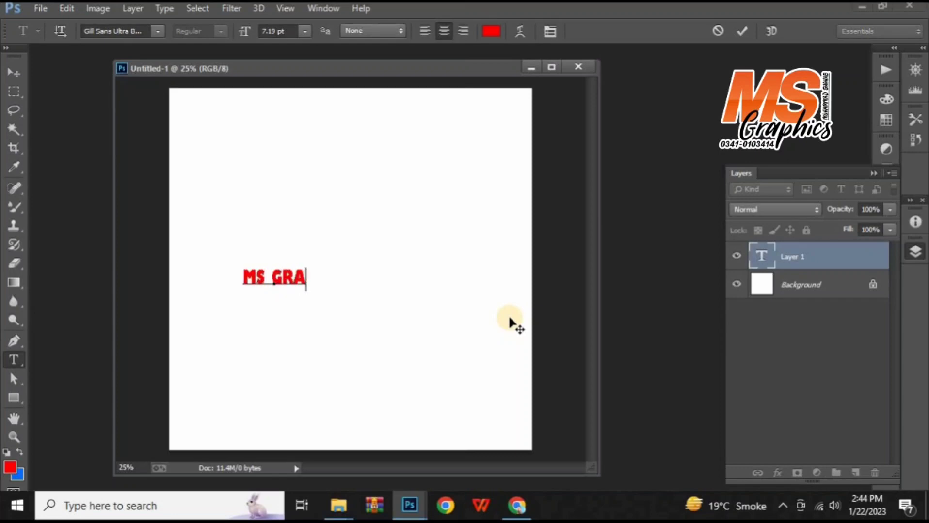
{"action": "type", "text": "P"}
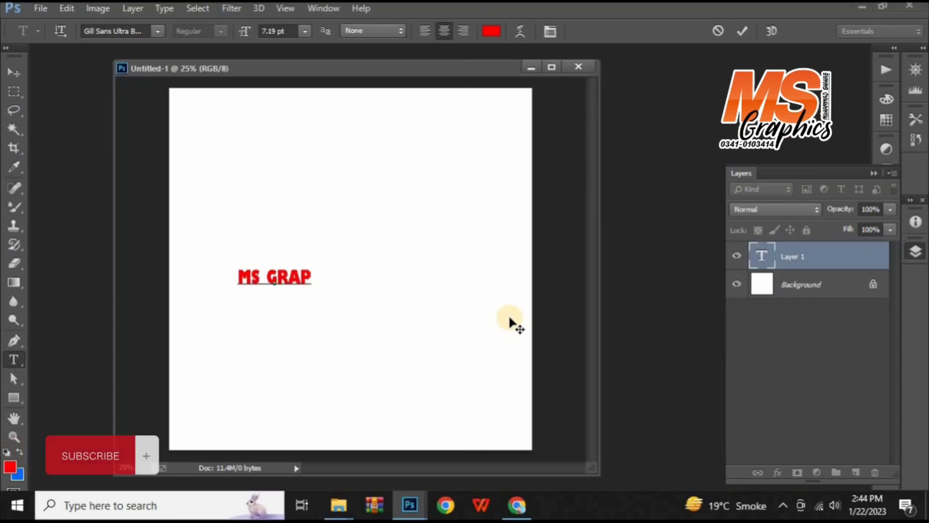
{"action": "type", "text": "HICS"}
{"action": "key", "text": "ctrl+Return"}
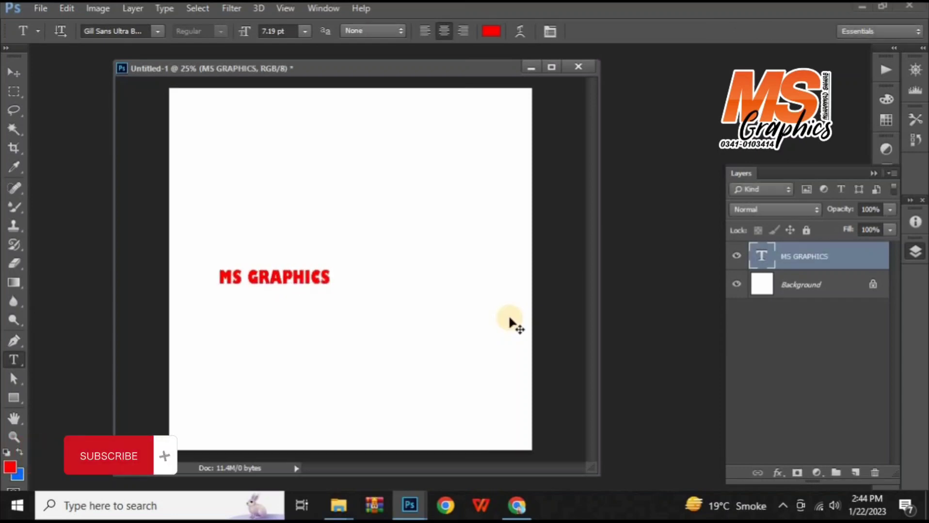
- Scale the MS GRAPHICS text up to about 240% and nudge it slightly down
{"action": "key", "text": "ctrl+t"}
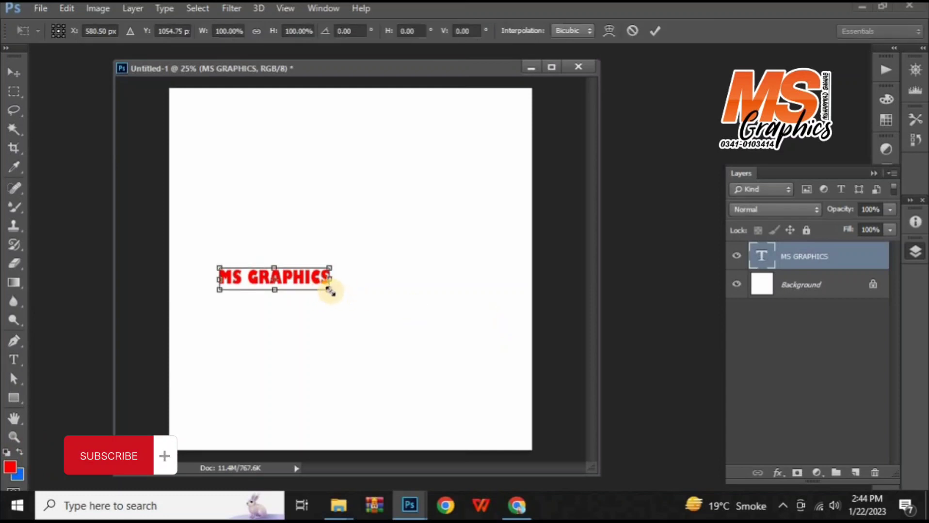
{"action": "left_click_drag", "start_coordinate": [330, 291], "coordinate": [492, 330]}
{"action": "left_click_drag", "start_coordinate": [440, 299], "coordinate": [439, 304]}
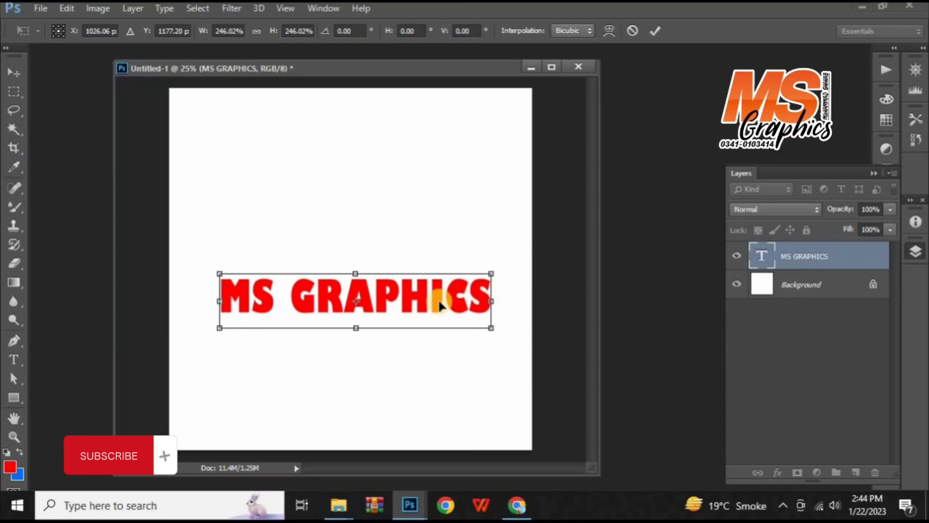
{"action": "key", "text": "Return"}
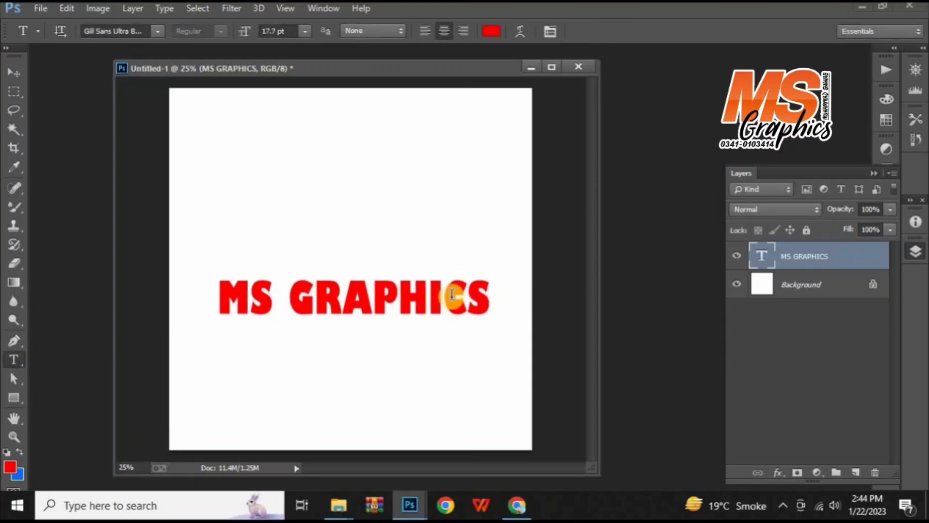
- Recolour all the MS GRAPHICS letters to the darker red af0000
{"action": "left_click_drag", "start_coordinate": [491, 307], "coordinate": [204, 305]}
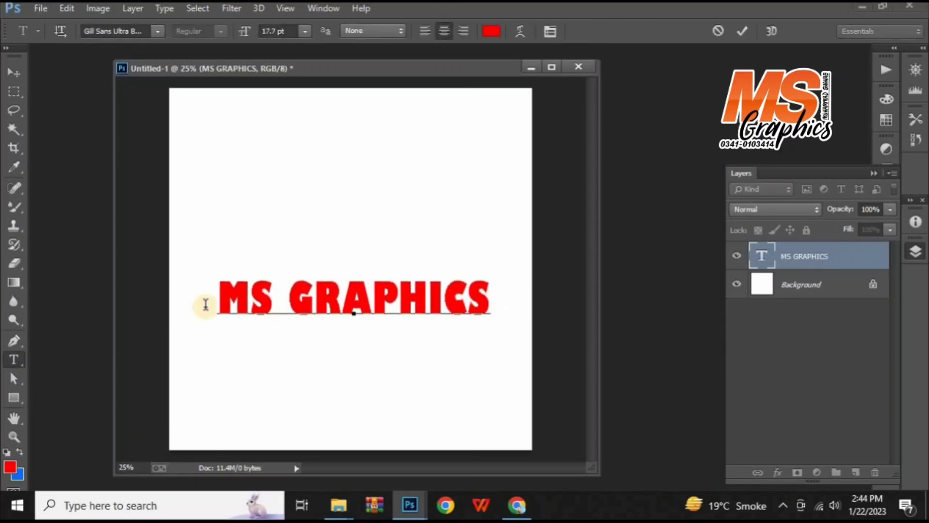
{"action": "left_click", "coordinate": [491, 31]}
{"action": "left_click_drag", "start_coordinate": [690, 422], "coordinate": [684, 450]}
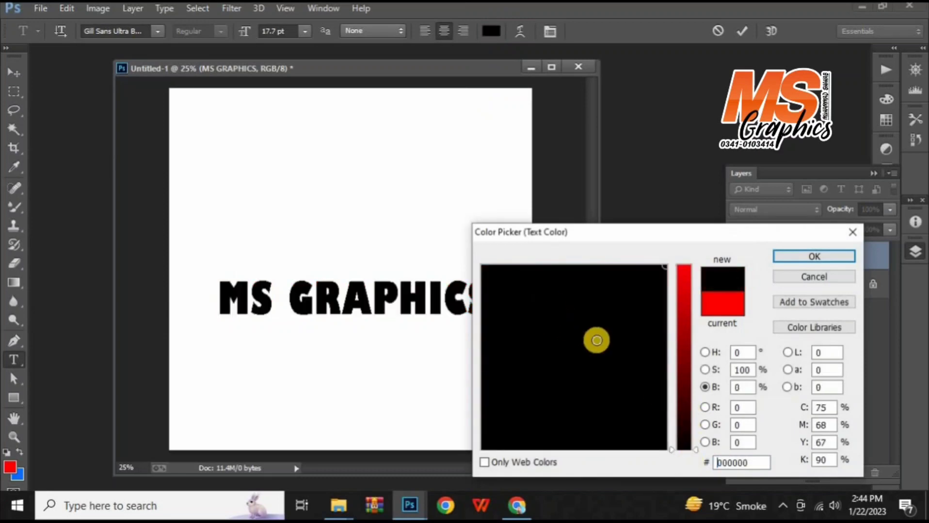
{"action": "left_click", "coordinate": [685, 305]}
{"action": "left_click_drag", "start_coordinate": [687, 323], "coordinate": [689, 286]}
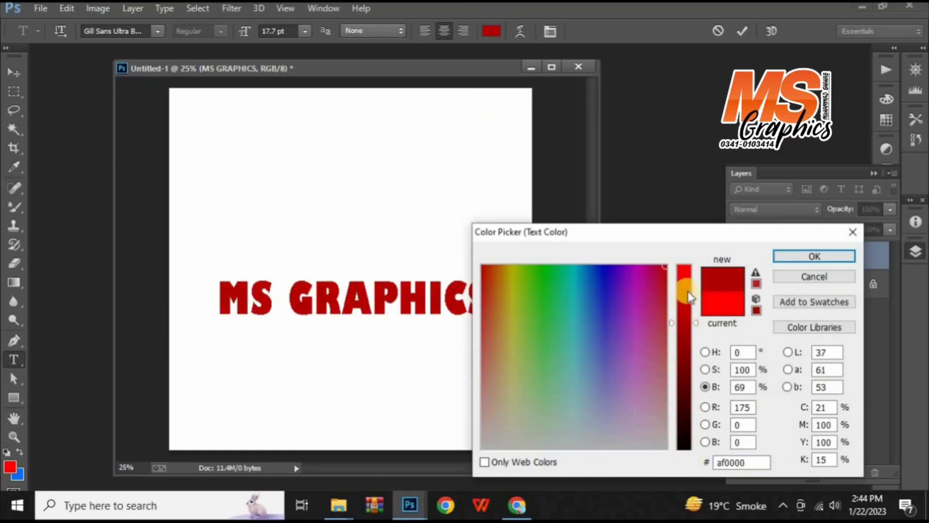
{"action": "left_click", "coordinate": [846, 260]}
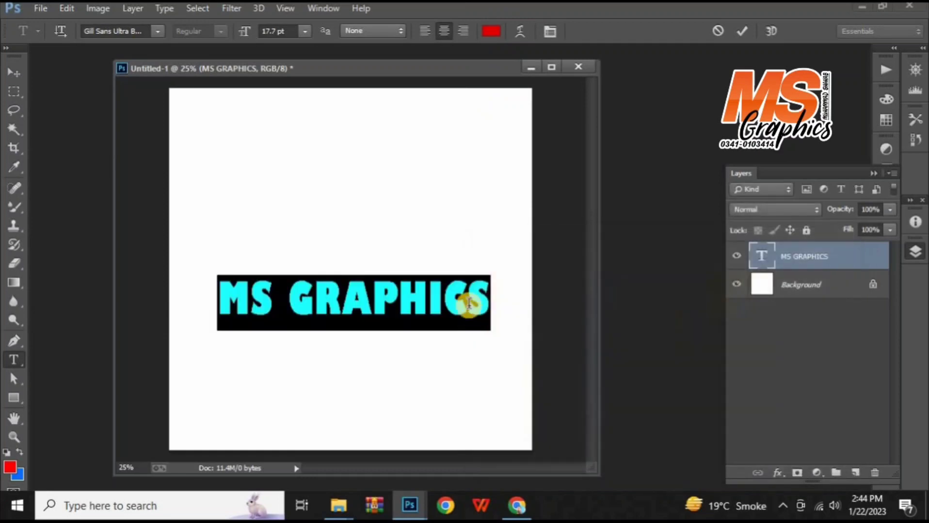
- Try the Imprint MT Shadow and Harlow Solid Italic fonts on the MS GRAPHICS text
{"action": "left_click", "coordinate": [156, 32]}
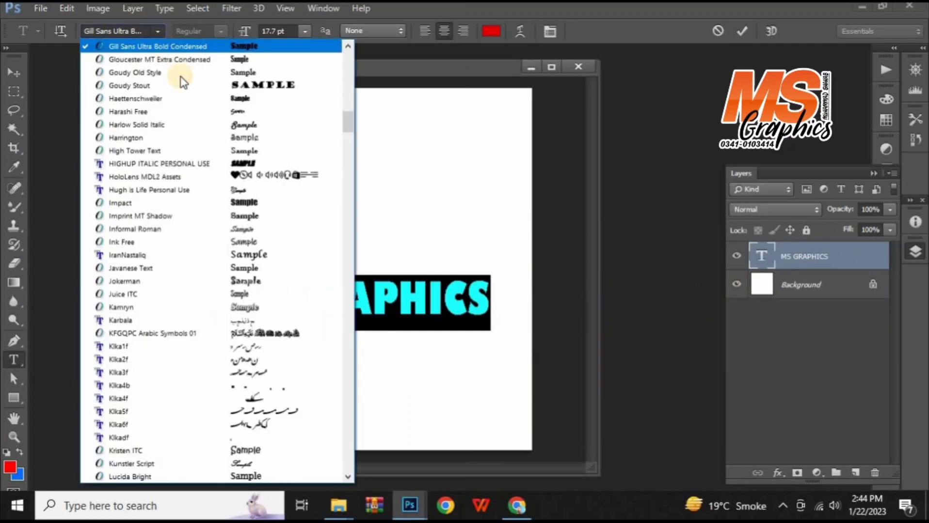
{"action": "left_click", "coordinate": [247, 215]}
{"action": "left_click", "coordinate": [164, 32]}
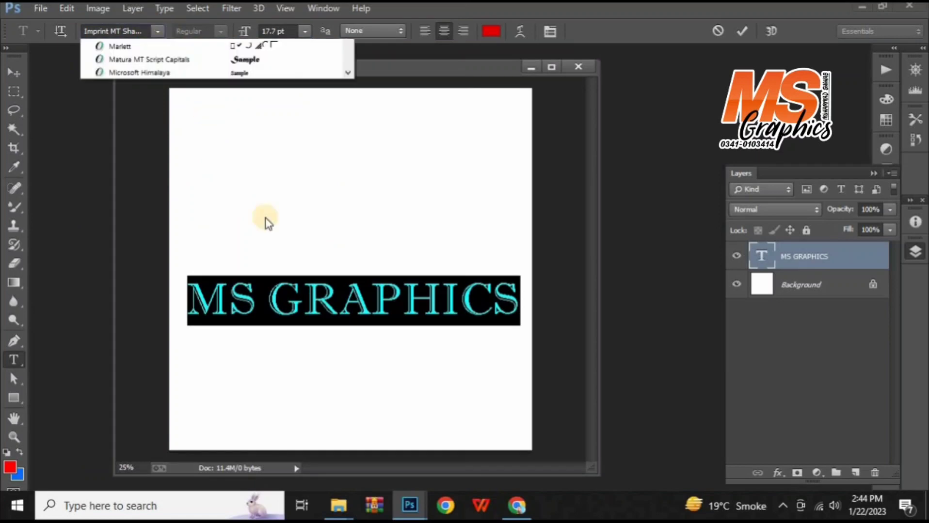
{"action": "scroll", "coordinate": [265, 218], "scroll_direction": "up", "scroll_amount": 3}
{"action": "scroll", "coordinate": [267, 223], "scroll_direction": "up", "scroll_amount": 2}
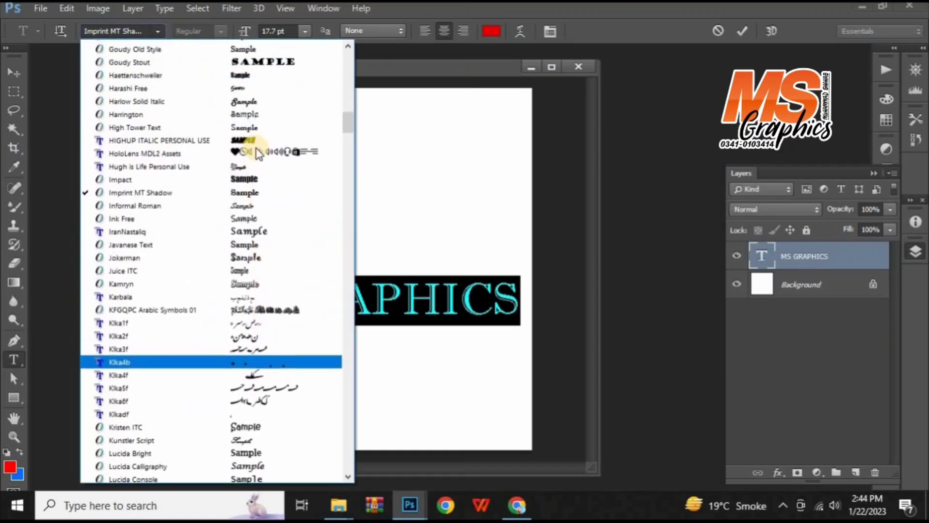
{"action": "scroll", "coordinate": [256, 145], "scroll_direction": "up", "scroll_amount": 2}
{"action": "left_click", "coordinate": [251, 118]}
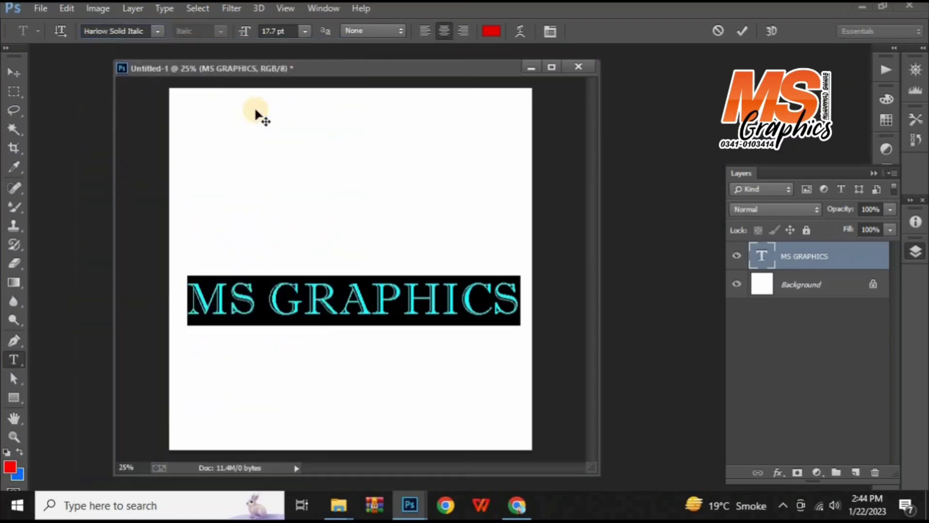
- Try the Gloucester MT Extra Condensed font on the text
{"action": "left_click", "coordinate": [162, 34]}
{"action": "scroll", "coordinate": [224, 165], "scroll_direction": "up", "scroll_amount": 2}
{"action": "scroll", "coordinate": [224, 166], "scroll_direction": "up", "scroll_amount": 2}
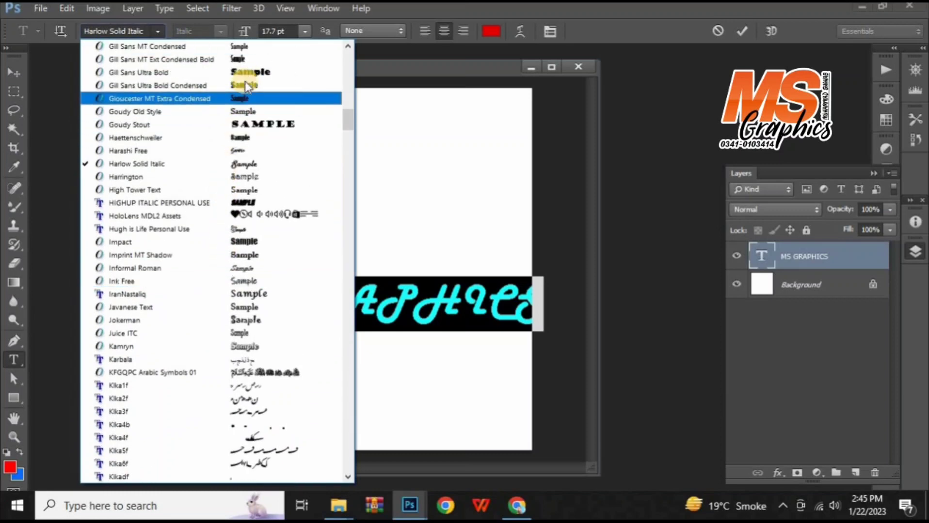
{"action": "left_click", "coordinate": [248, 97]}
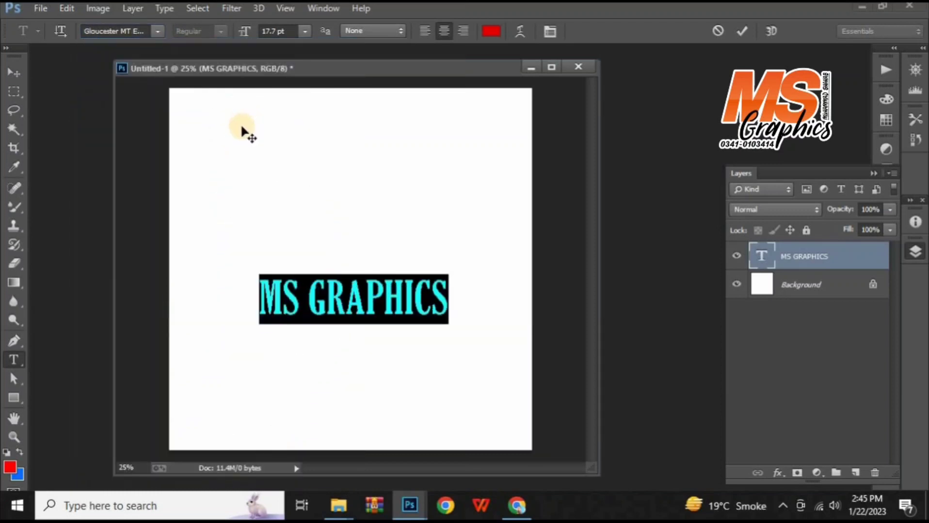
- Settle on Franklin Gothic Heavy for the text and commit the edit
{"action": "left_click", "coordinate": [158, 31]}
{"action": "scroll", "coordinate": [223, 179], "scroll_direction": "up", "scroll_amount": 3}
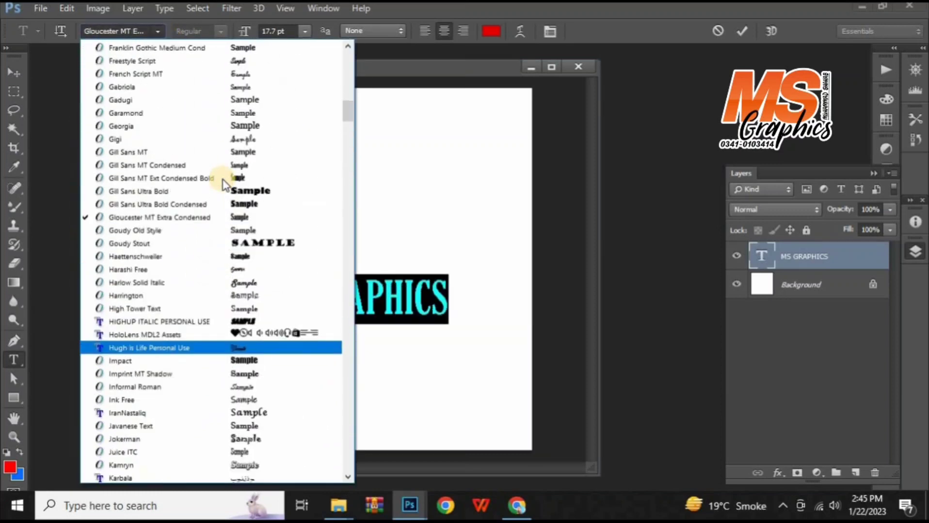
{"action": "scroll", "coordinate": [223, 179], "scroll_direction": "up", "scroll_amount": 3}
{"action": "left_click", "coordinate": [247, 85]}
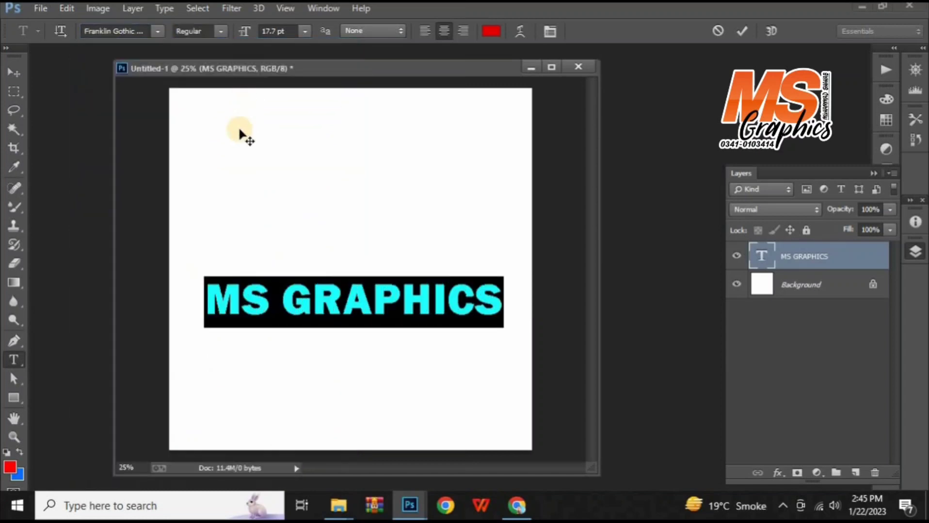
{"action": "left_click", "coordinate": [371, 303]}
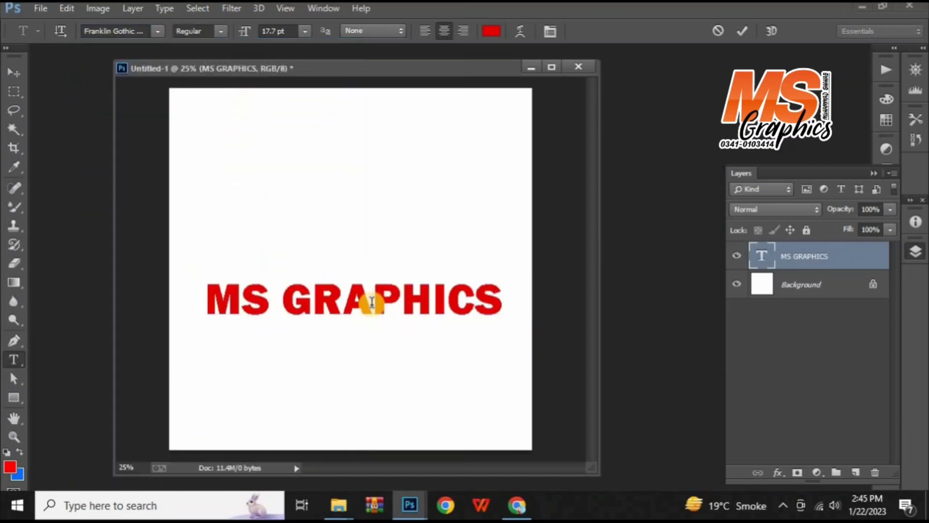
{"action": "key", "text": "ctrl+Return"}
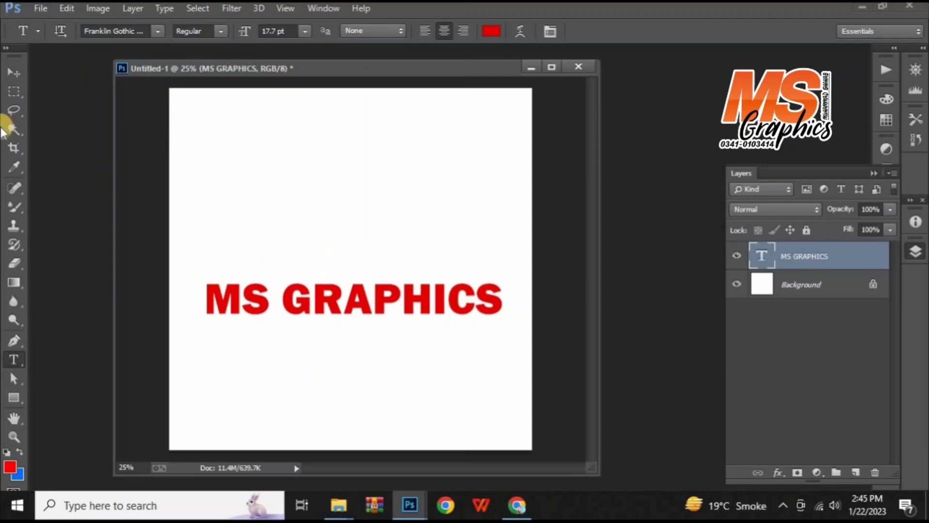
- Open the rainbow-haired head art-graphic image from the Desktop's new mockup folder
{"action": "left_click", "coordinate": [48, 10]}
{"action": "left_click", "coordinate": [51, 36]}
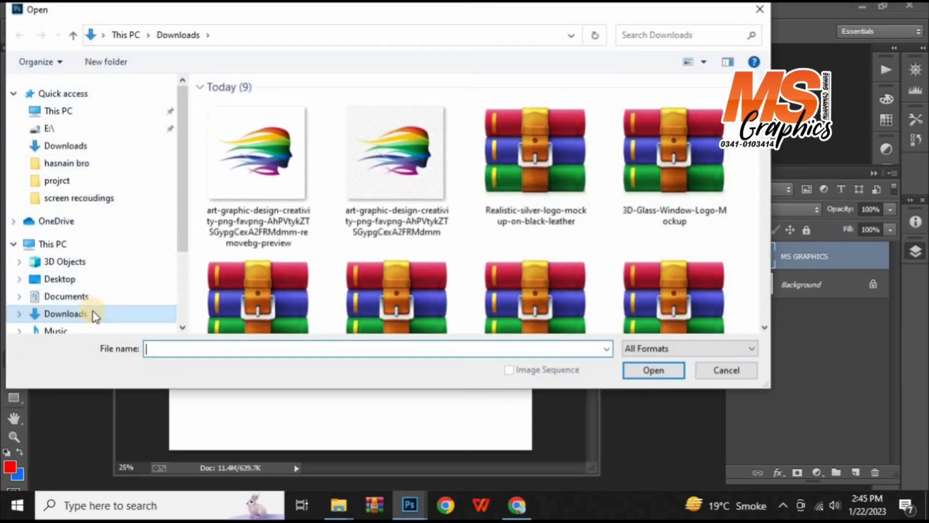
{"action": "left_click", "coordinate": [90, 279]}
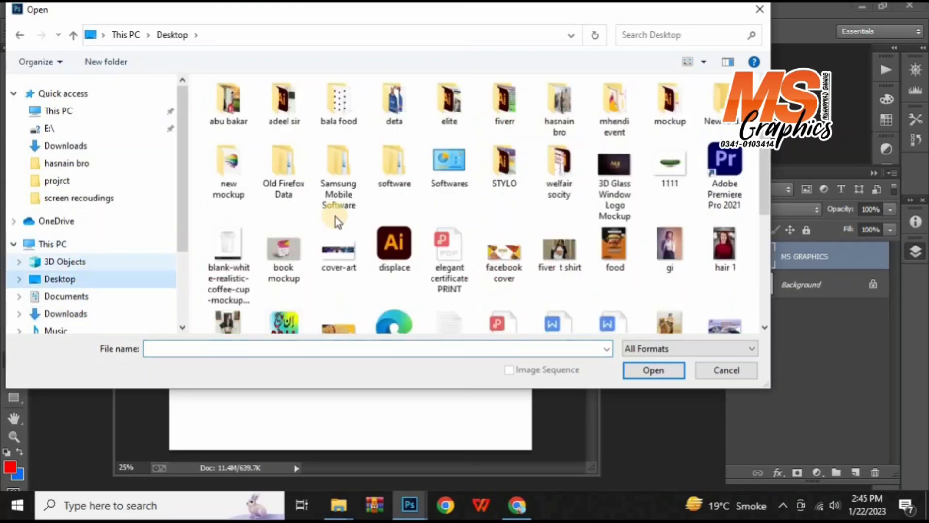
{"action": "double_click", "coordinate": [224, 187]}
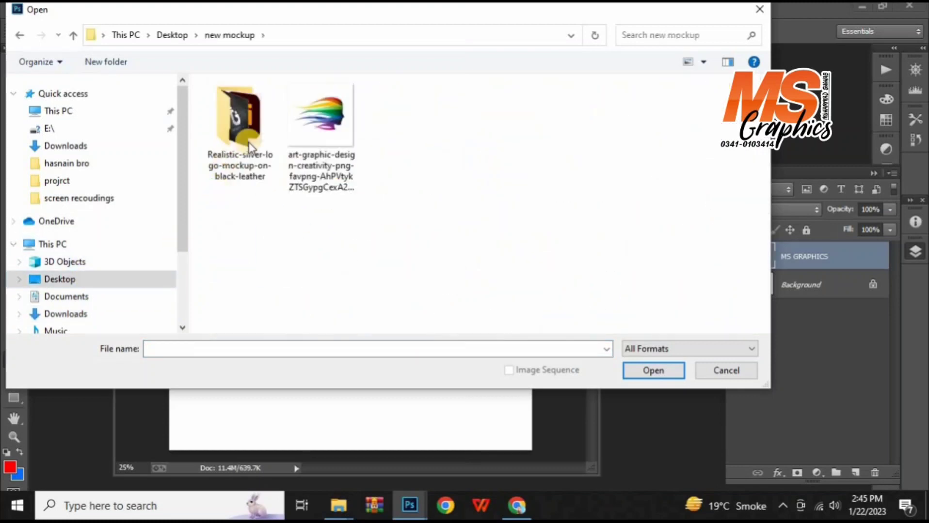
{"action": "left_click", "coordinate": [245, 140]}
{"action": "left_click", "coordinate": [326, 141]}
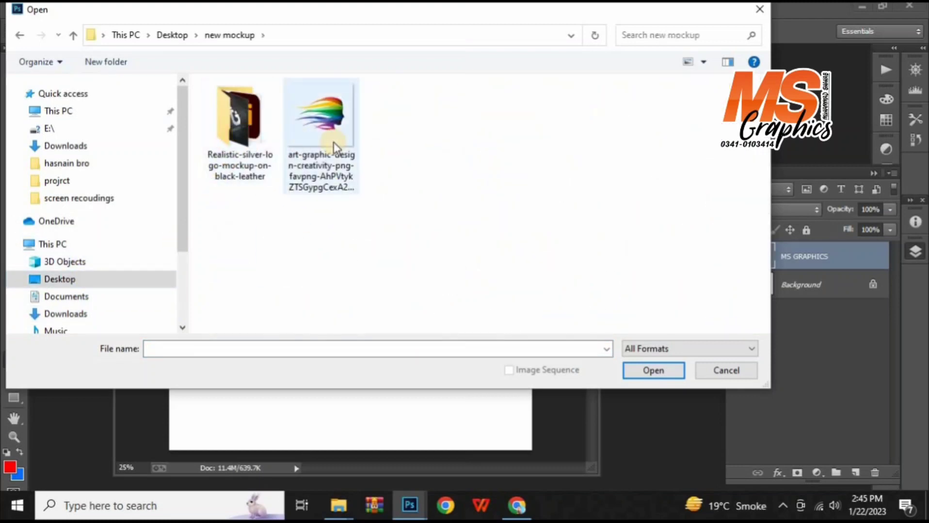
{"action": "double_click", "coordinate": [334, 142]}
- Bring the rainbow head into Untitled-1, scale it to about 322% above the text, then begin resizing the text
{"action": "left_click", "coordinate": [14, 76]}
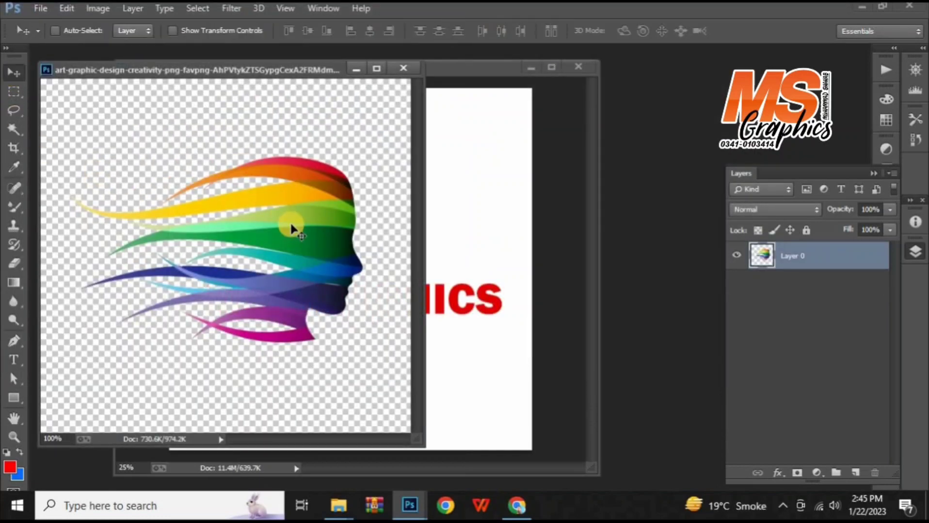
{"action": "left_click_drag", "start_coordinate": [315, 227], "coordinate": [340, 225]}
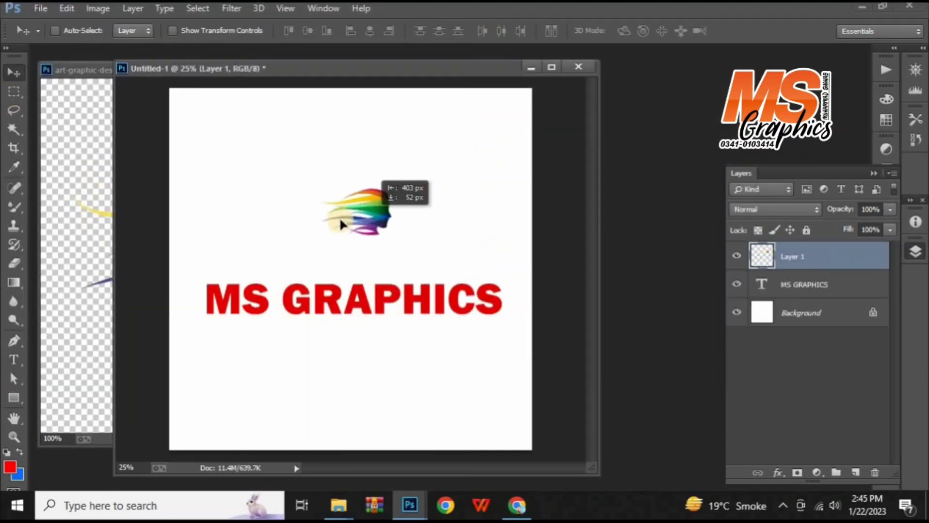
{"action": "key", "text": "ctrl+t"}
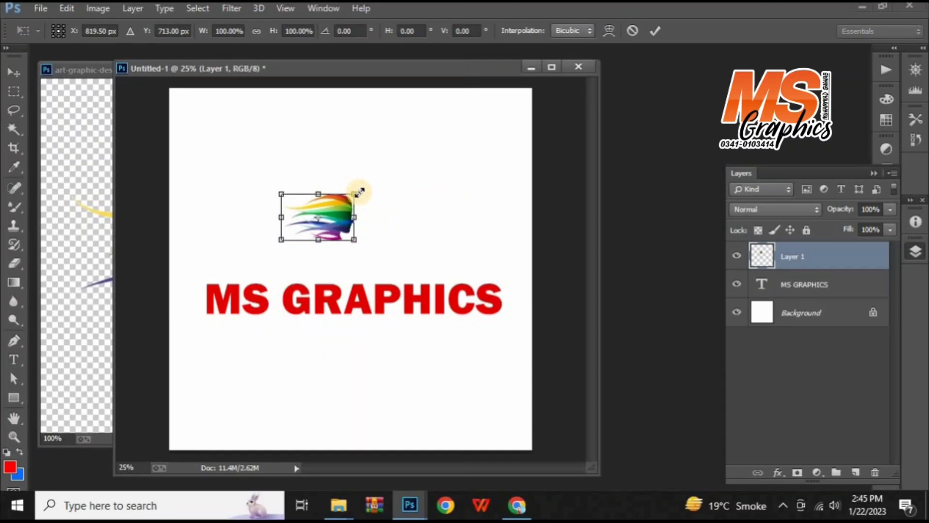
{"action": "left_click_drag", "start_coordinate": [381, 174], "coordinate": [491, 87]}
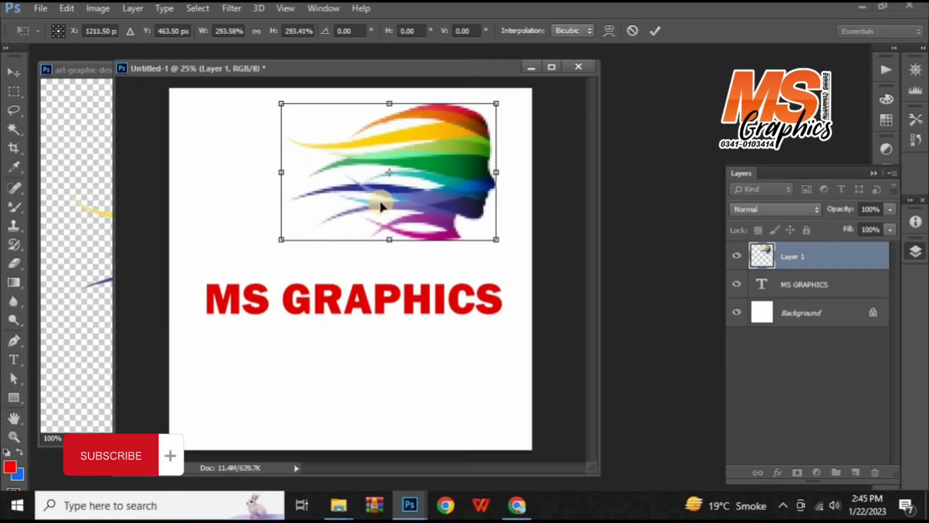
{"action": "mouse_move", "coordinate": [464, 157]}
{"action": "left_mouse_down"}
{"action": "mouse_move", "coordinate": [404, 190]}
{"action": "mouse_move", "coordinate": [426, 188]}
{"action": "left_mouse_up"}
{"action": "left_click_drag", "start_coordinate": [445, 135], "coordinate": [465, 119]}
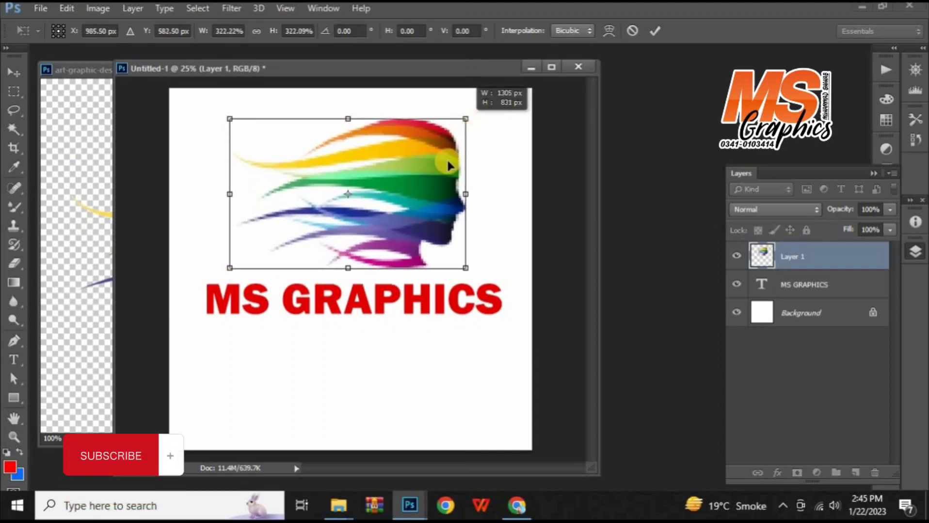
{"action": "left_click_drag", "start_coordinate": [423, 192], "coordinate": [421, 194]}
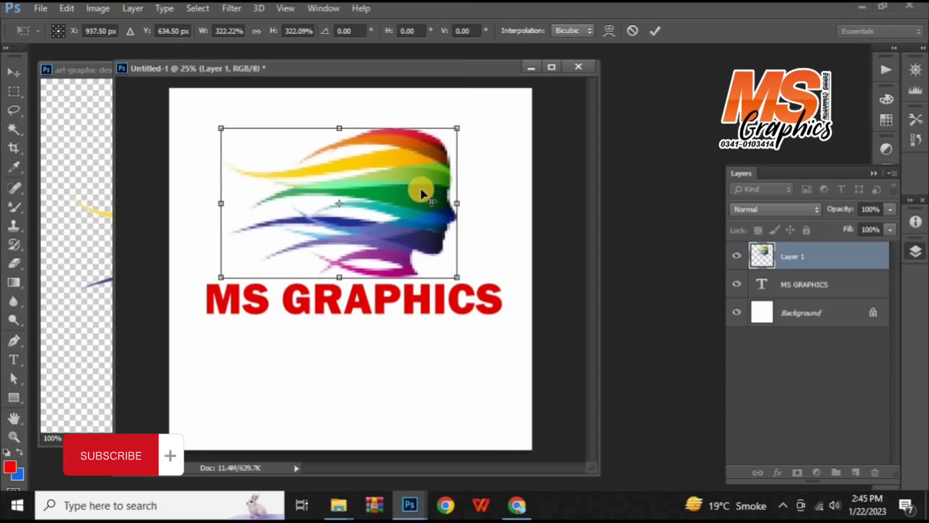
{"action": "key", "text": "Return"}
{"action": "left_click", "coordinate": [782, 283]}
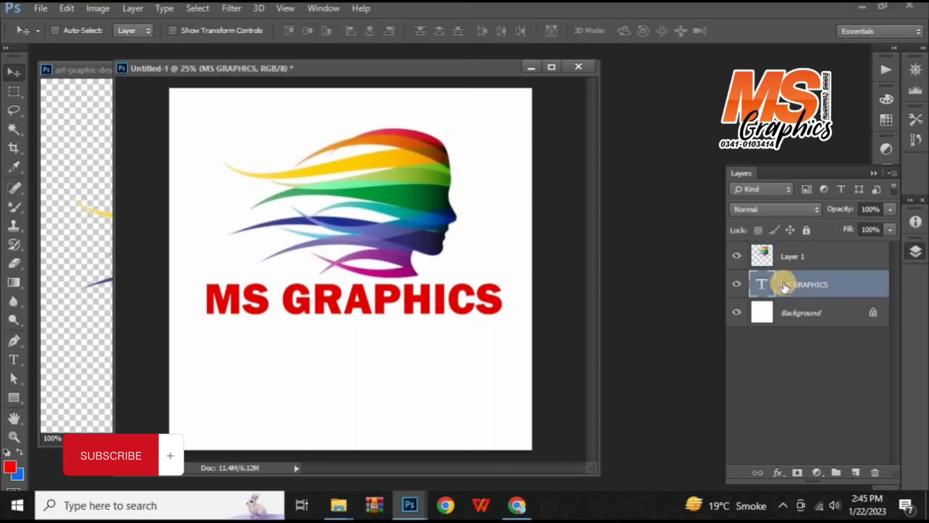
{"action": "key", "text": "ctrl+t"}
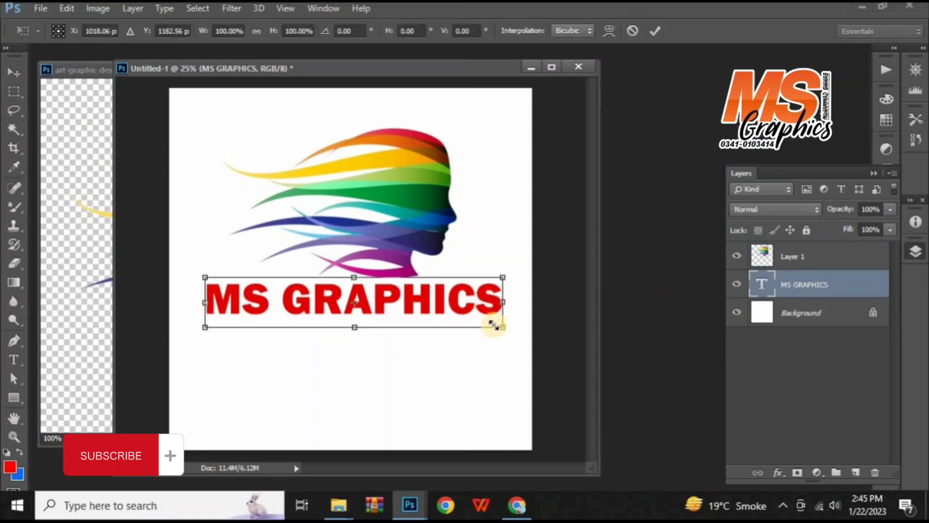
- Shrink the MS GRAPHICS text to about 90% and centre it under the head
{"action": "left_click_drag", "start_coordinate": [493, 326], "coordinate": [474, 325]}
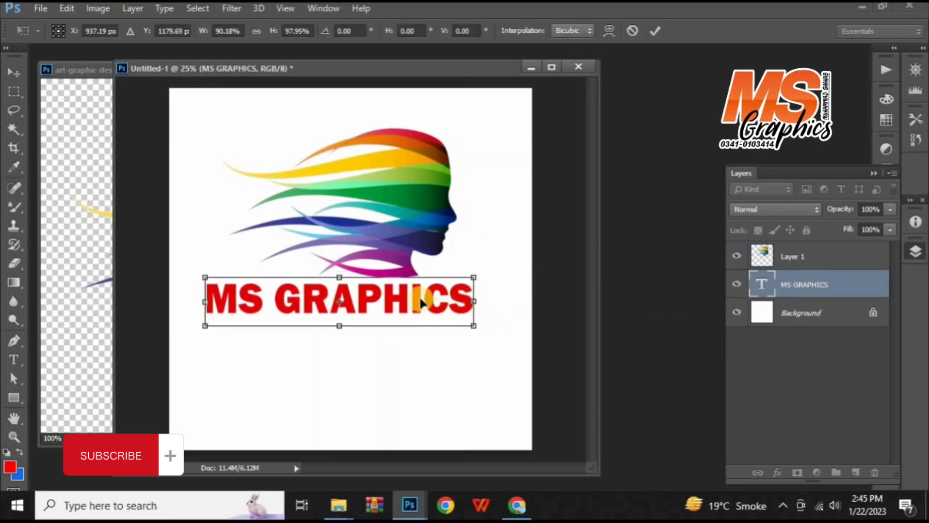
{"action": "left_click_drag", "start_coordinate": [420, 302], "coordinate": [445, 305]}
{"action": "key", "text": "Return"}
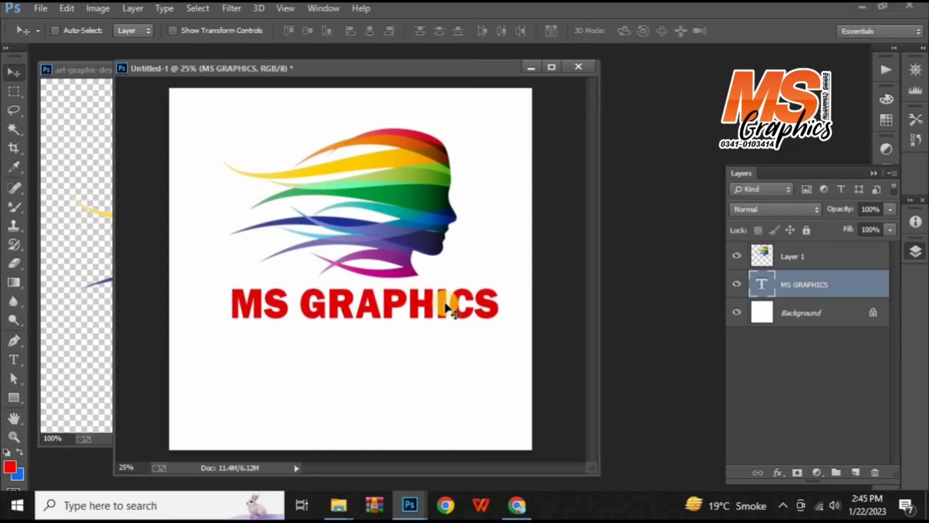
- Enlarge the head and text together to about 110% and hide the white Background layer
{"action": "left_click", "coordinate": [823, 257], "text": "shift"}
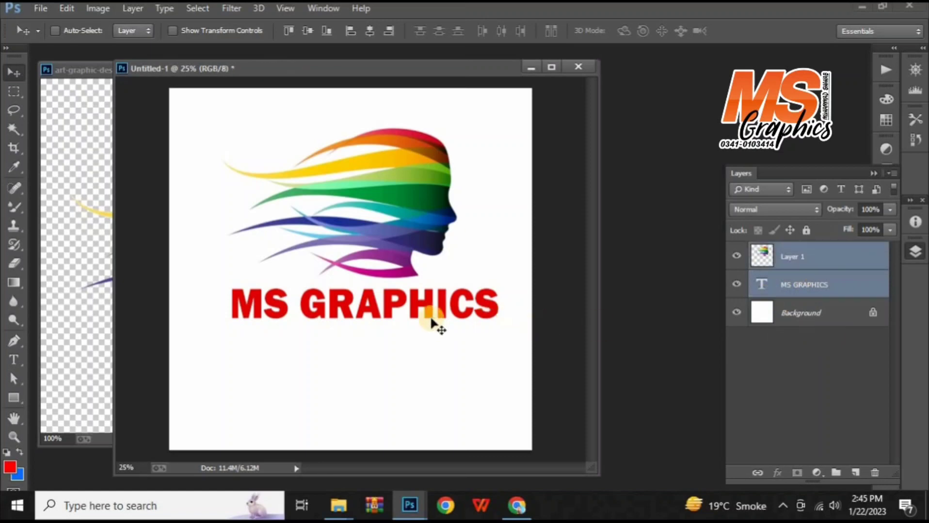
{"action": "key", "text": "ctrl+t"}
{"action": "left_click_drag", "start_coordinate": [513, 346], "coordinate": [469, 337]}
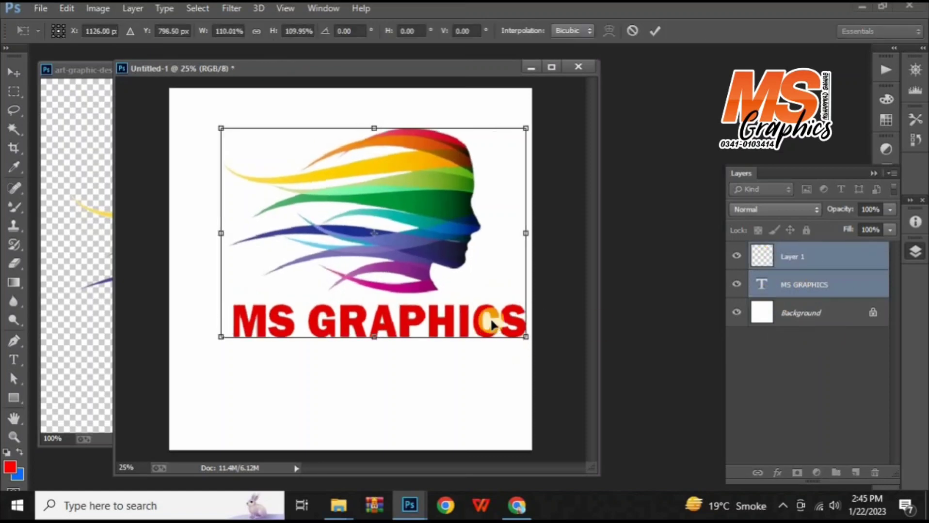
{"action": "key", "text": "Return"}
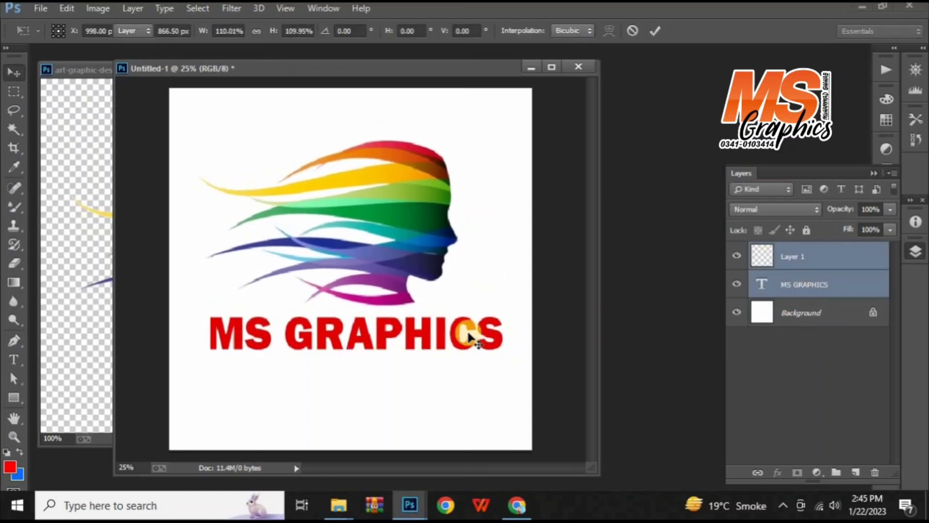
{"action": "left_click", "coordinate": [736, 312]}
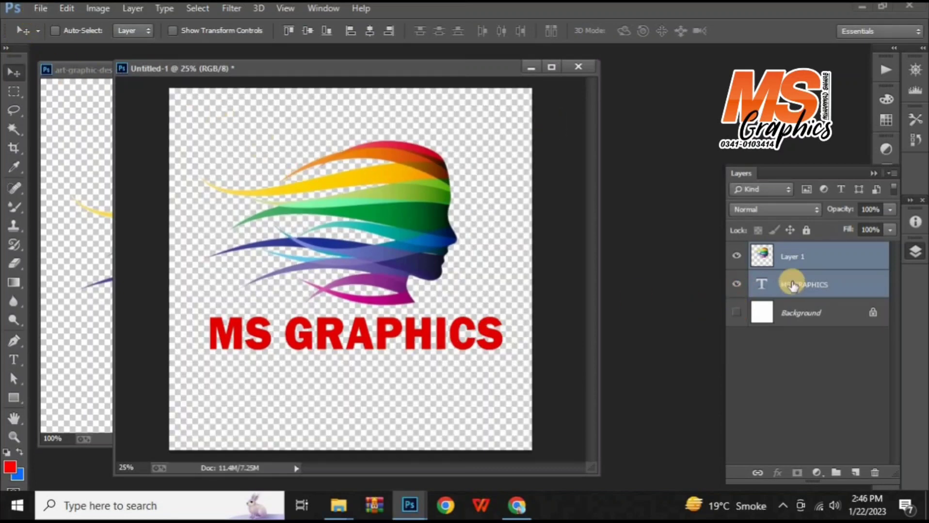
- Save the transparent logo as Untitled-1 PNG in the new mockup folder
{"action": "left_click", "coordinate": [42, 9]}
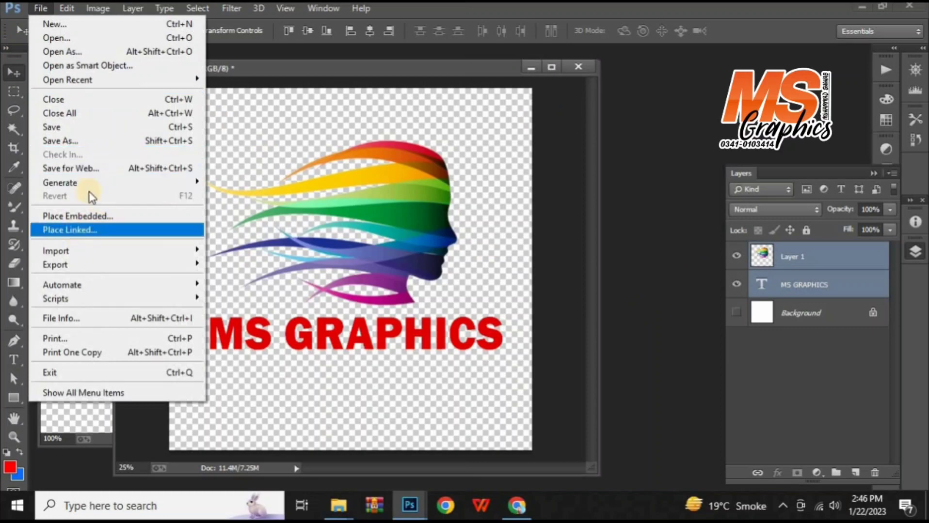
{"action": "left_click", "coordinate": [97, 141]}
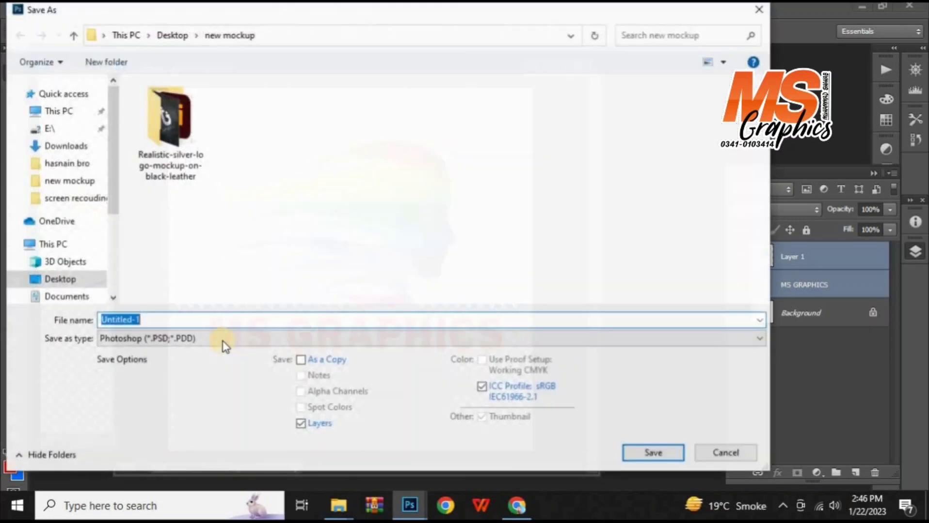
{"action": "left_click", "coordinate": [182, 338]}
{"action": "left_click", "coordinate": [127, 281]}
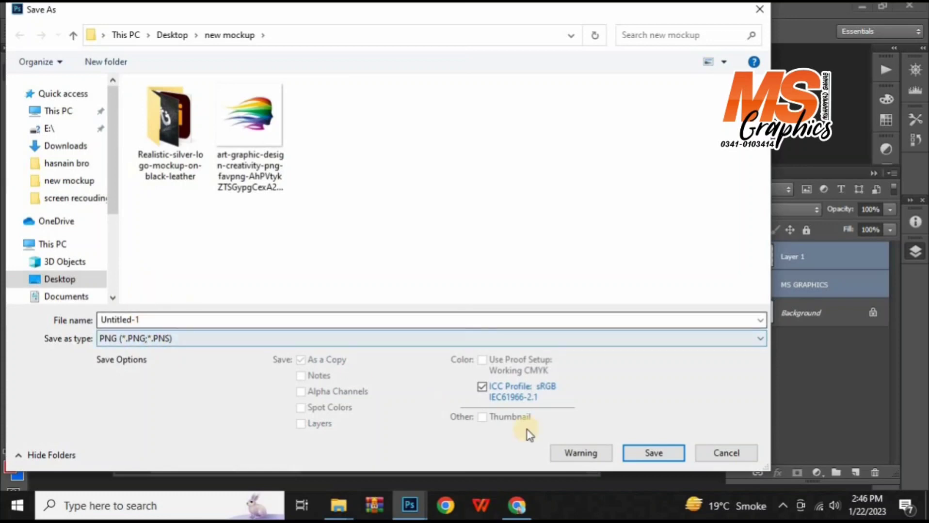
{"action": "left_click", "coordinate": [642, 453]}
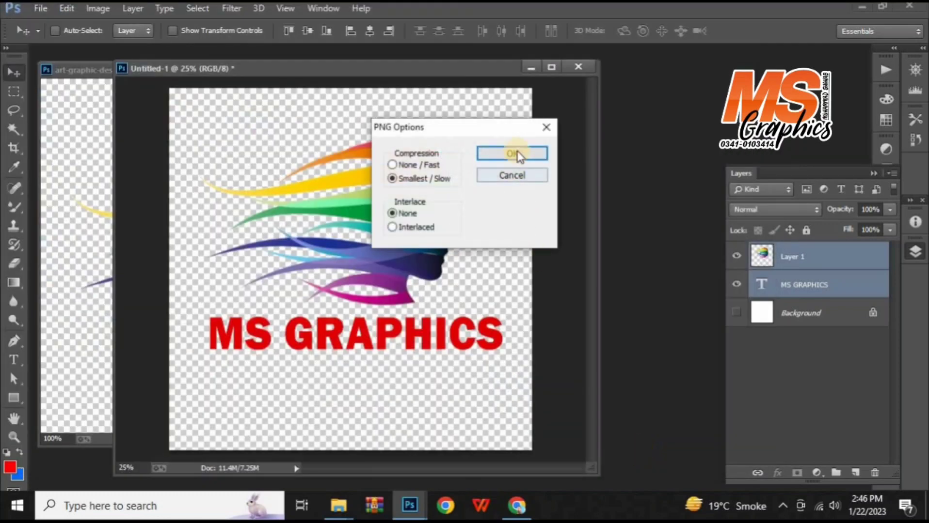
{"action": "left_click", "coordinate": [517, 154]}
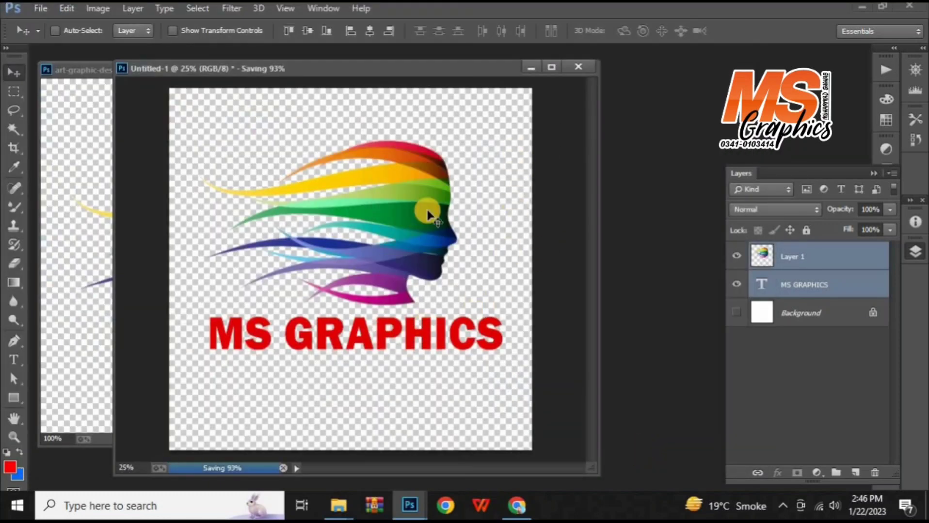
- Close the logo document without saving changes, and close the rainbow head image
{"action": "left_click", "coordinate": [584, 69]}
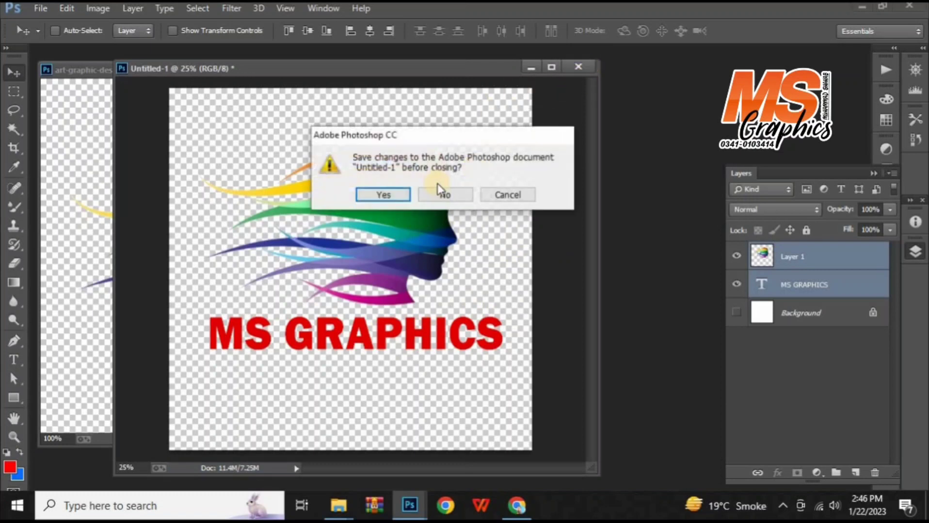
{"action": "left_click", "coordinate": [444, 196]}
{"action": "left_click", "coordinate": [403, 71]}
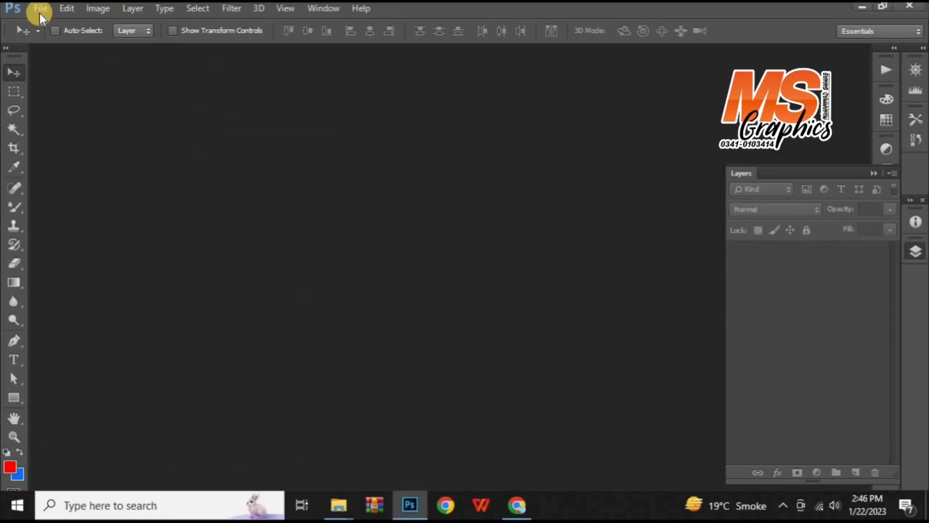
- Open the silver leather mockup PSD keeping its layers, and show the [ YOUR LOGO HERE ] layer
{"action": "left_click", "coordinate": [39, 10]}
{"action": "left_click", "coordinate": [42, 27]}
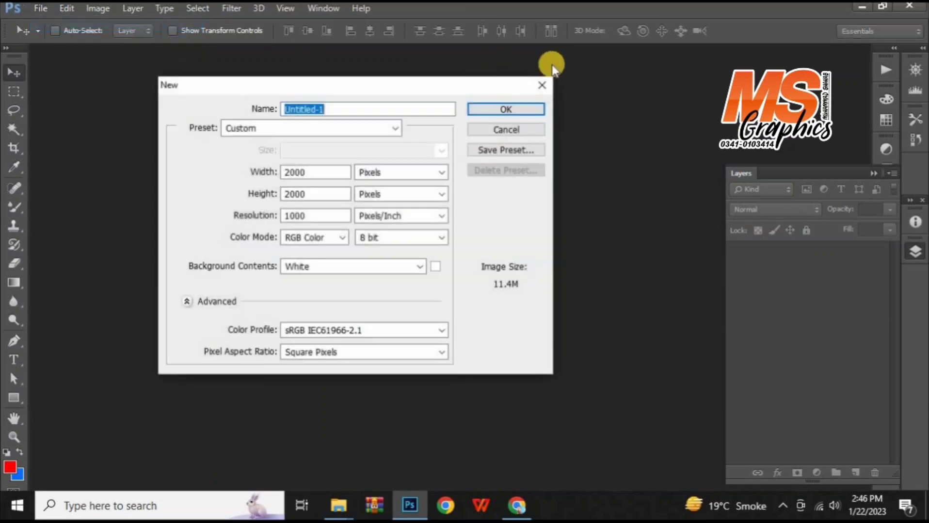
{"action": "key", "text": "Escape"}
{"action": "left_click", "coordinate": [43, 8]}
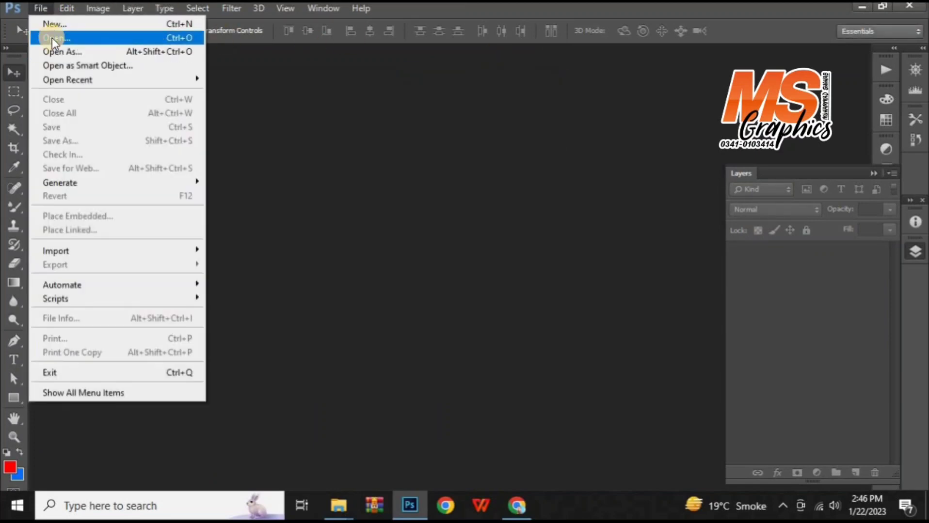
{"action": "left_click", "coordinate": [51, 37]}
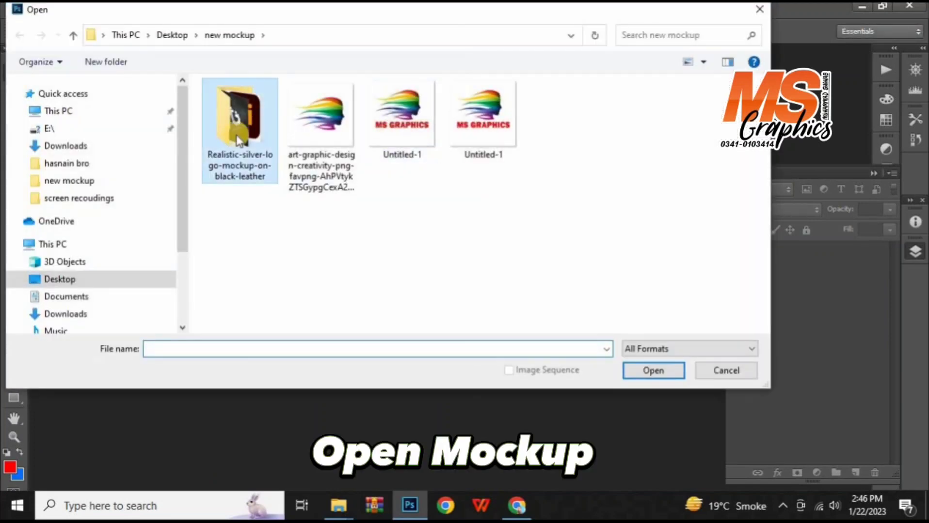
{"action": "double_click", "coordinate": [246, 146]}
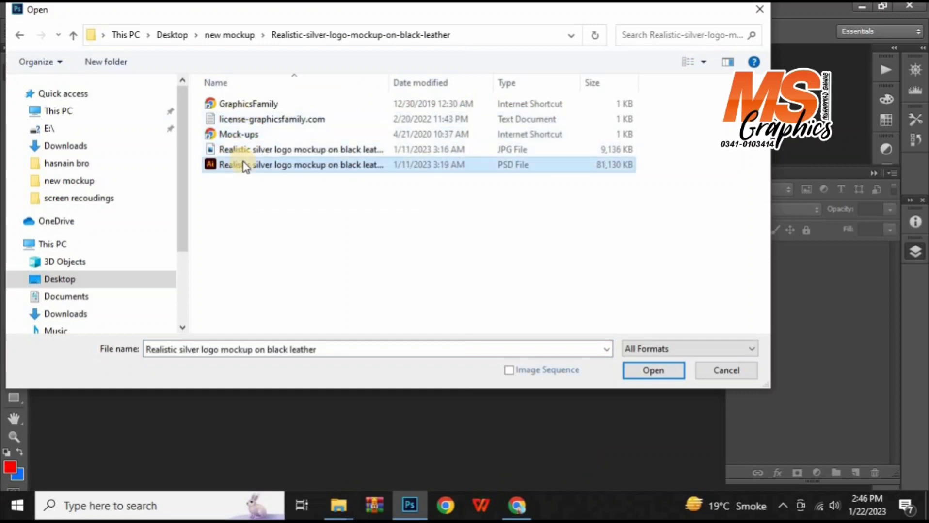
{"action": "double_click", "coordinate": [238, 165]}
{"action": "left_click", "coordinate": [399, 212]}
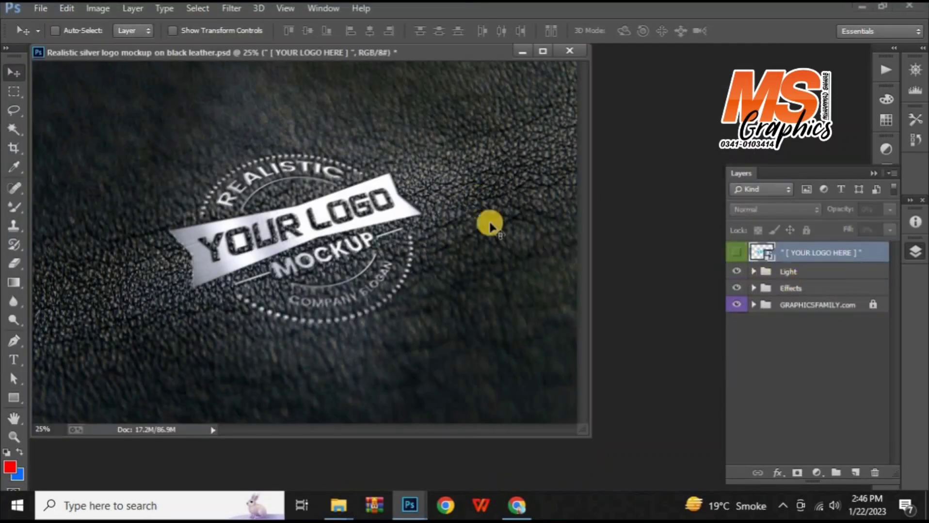
{"action": "left_click", "coordinate": [738, 251]}
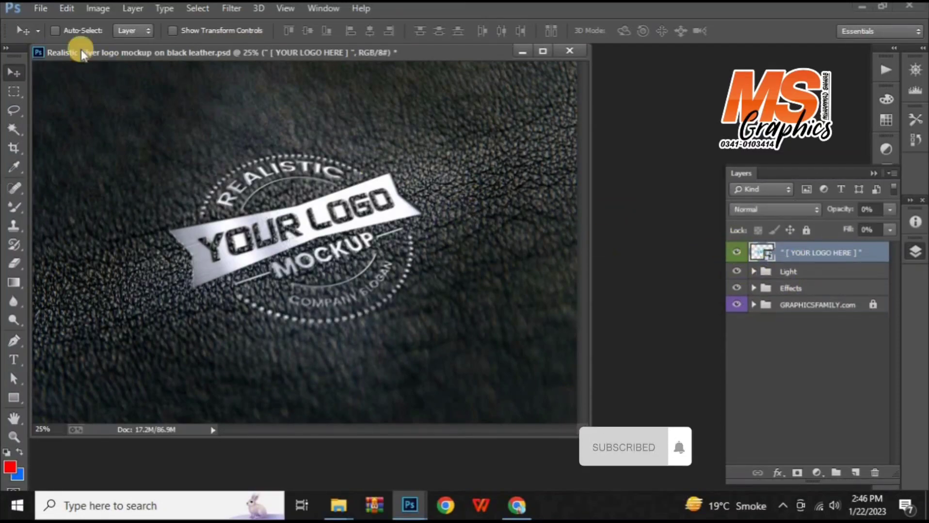
- Open the Untitled-1 MS GRAPHICS logo PNG from the new mockup folder
{"action": "left_click", "coordinate": [44, 13]}
{"action": "left_click", "coordinate": [48, 36]}
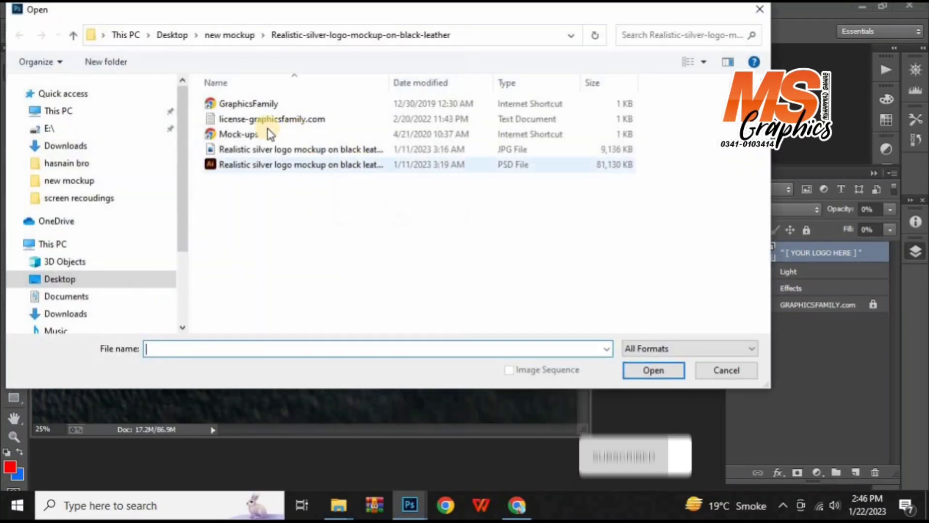
{"action": "left_click", "coordinate": [73, 35]}
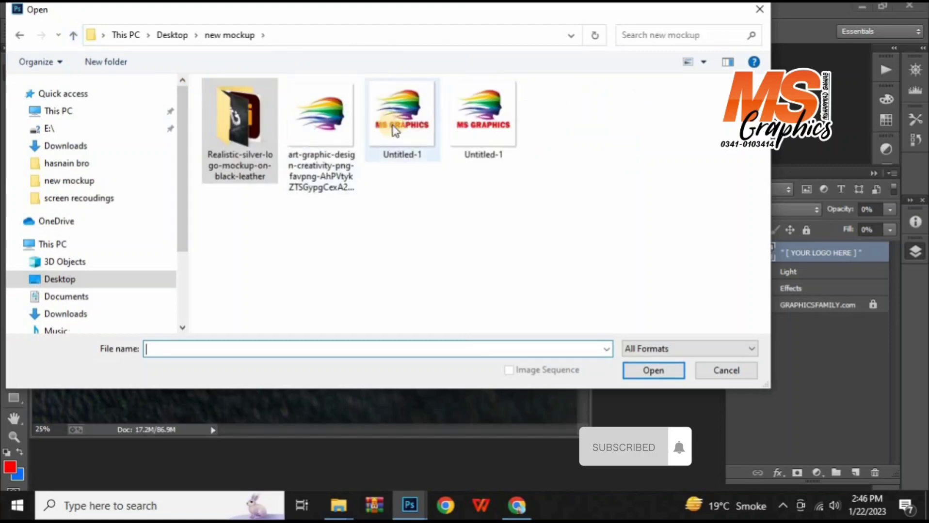
{"action": "left_click", "coordinate": [496, 128]}
{"action": "double_click", "coordinate": [495, 127]}
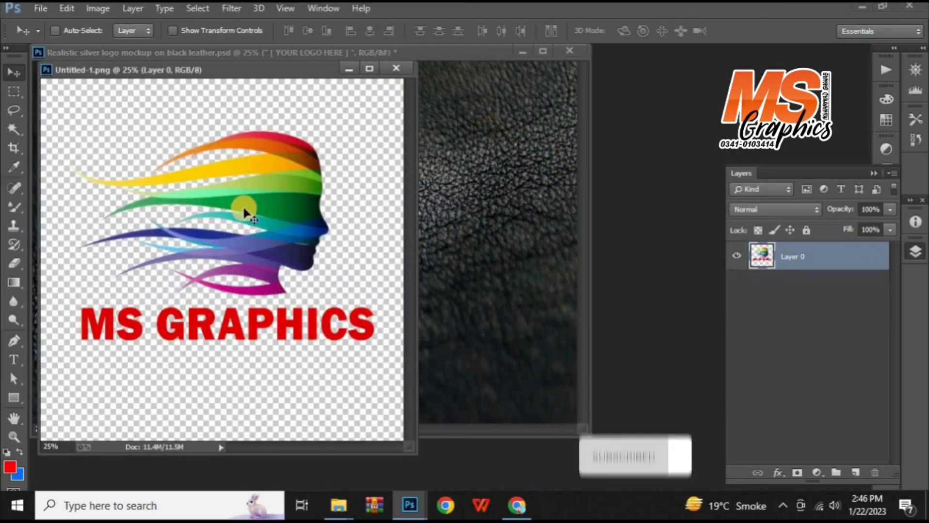
- Open the [ YOUR LOGO HERE ] smart object and arrange the mockup, GraphicsFamily and logo windows
{"action": "left_click", "coordinate": [485, 233]}
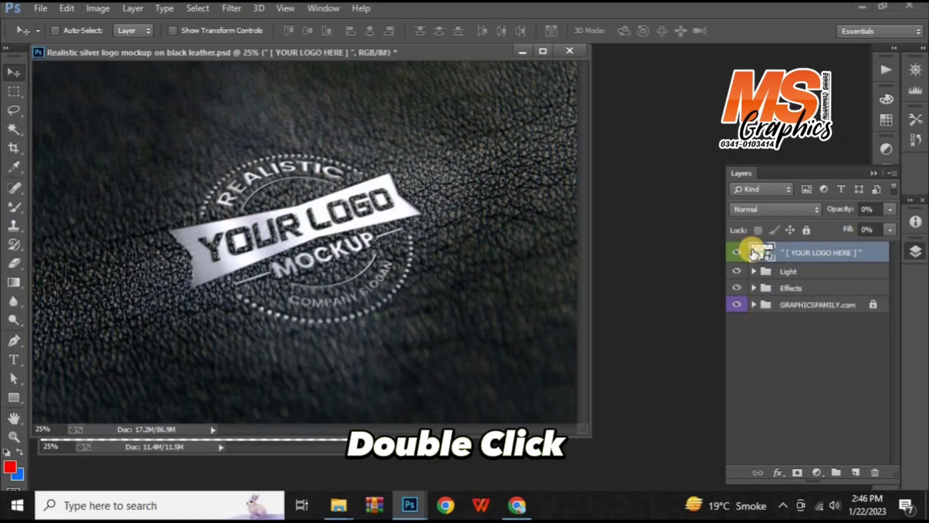
{"action": "double_click", "coordinate": [759, 255]}
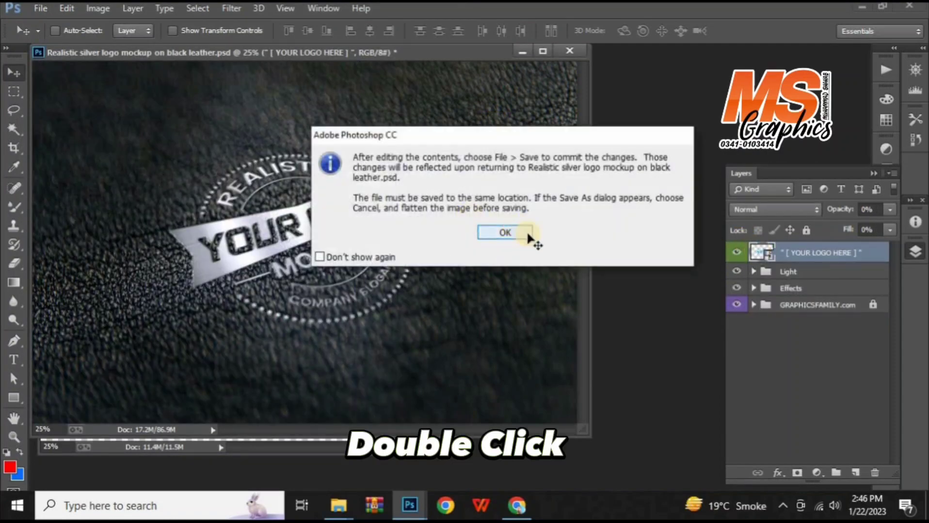
{"action": "left_click", "coordinate": [528, 237]}
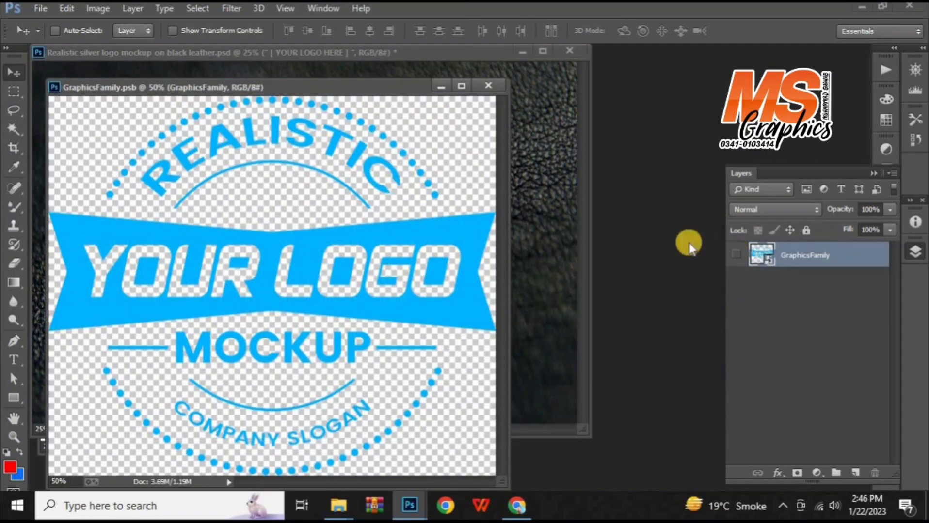
{"action": "left_click", "coordinate": [318, 57]}
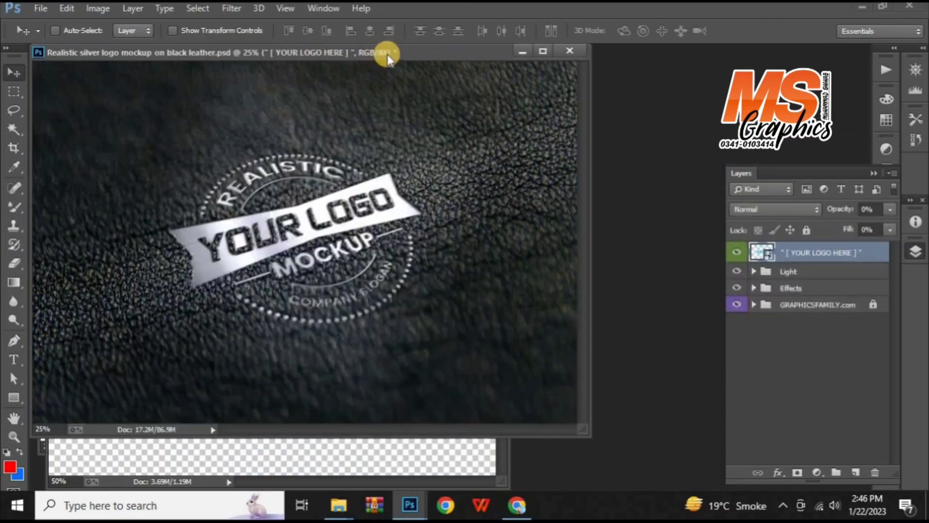
{"action": "left_click_drag", "start_coordinate": [388, 57], "coordinate": [403, 128]}
{"action": "left_click", "coordinate": [322, 103]}
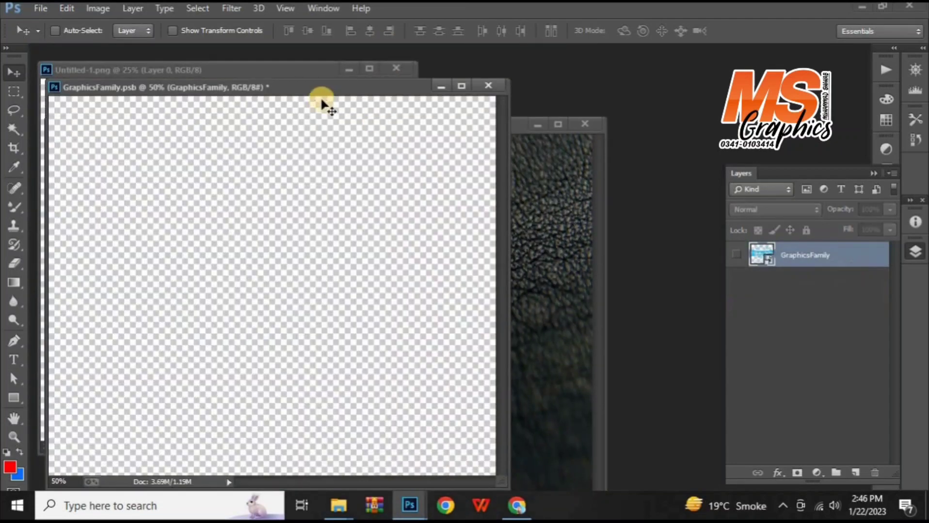
{"action": "left_click", "coordinate": [298, 75]}
- Drag the MS GRAPHICS logo into GraphicsFamily, shrink it to fit, and save to update the mockup
{"action": "mouse_move", "coordinate": [290, 186]}
{"action": "left_mouse_down"}
{"action": "mouse_move", "coordinate": [429, 204]}
{"action": "mouse_move", "coordinate": [430, 216]}
{"action": "left_mouse_up"}
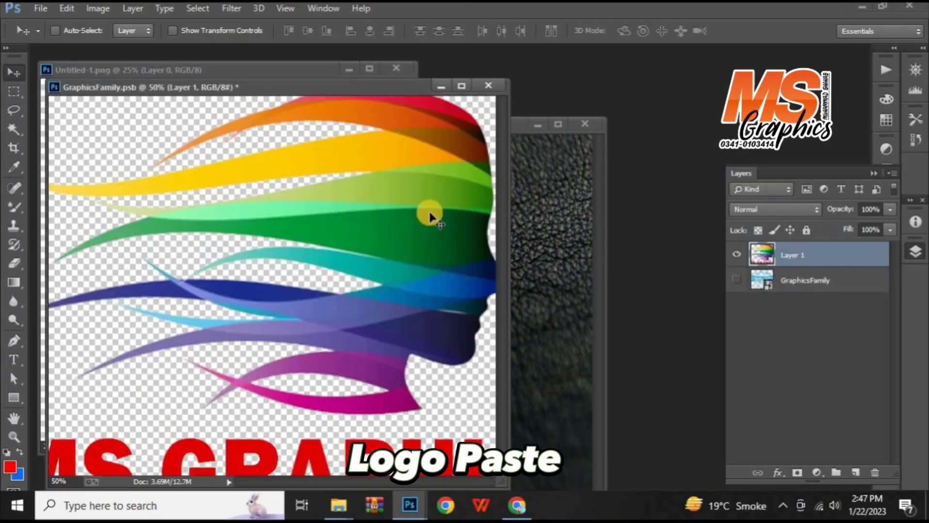
{"action": "key", "text": "ctrl+minus"}
{"action": "key", "text": "ctrl+t"}
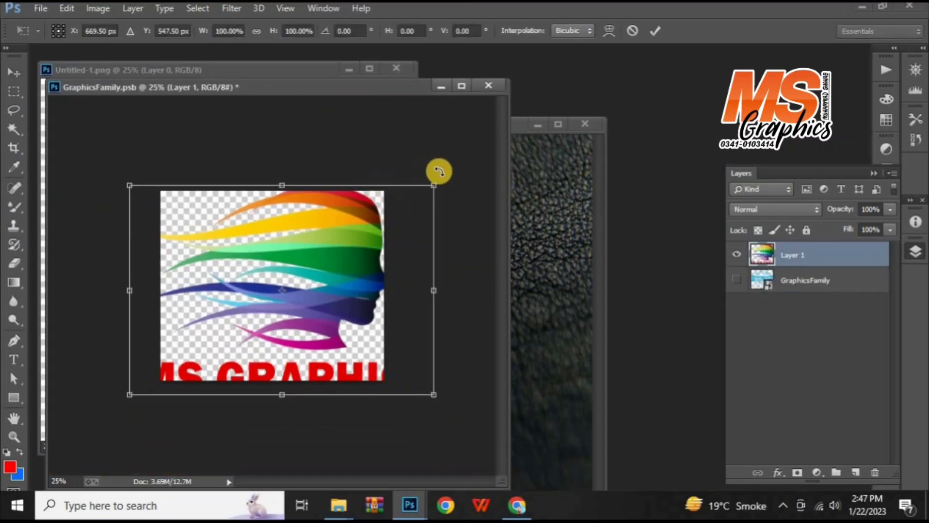
{"action": "mouse_move", "coordinate": [433, 186]}
{"action": "left_mouse_down"}
{"action": "mouse_move", "coordinate": [343, 242]}
{"action": "mouse_move", "coordinate": [335, 261]}
{"action": "left_mouse_up"}
{"action": "key", "text": "Return"}
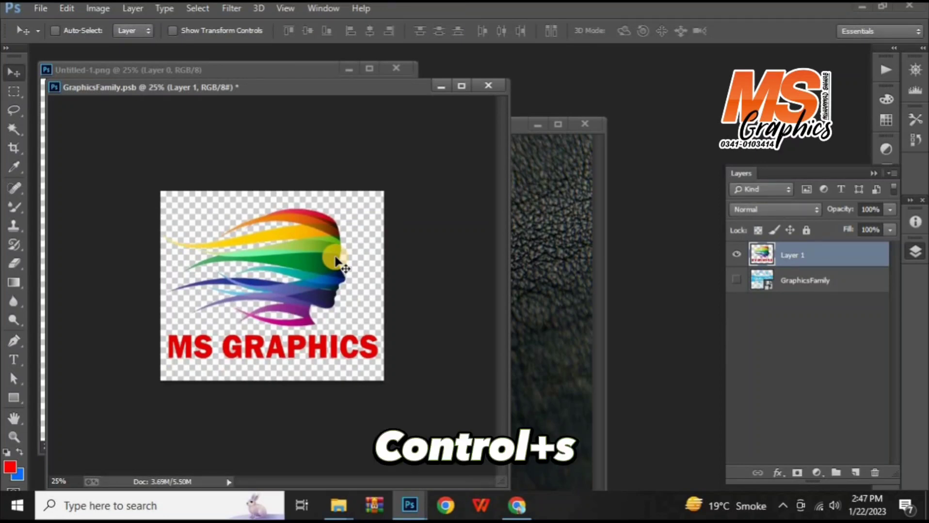
{"action": "key", "text": "ctrl+s"}
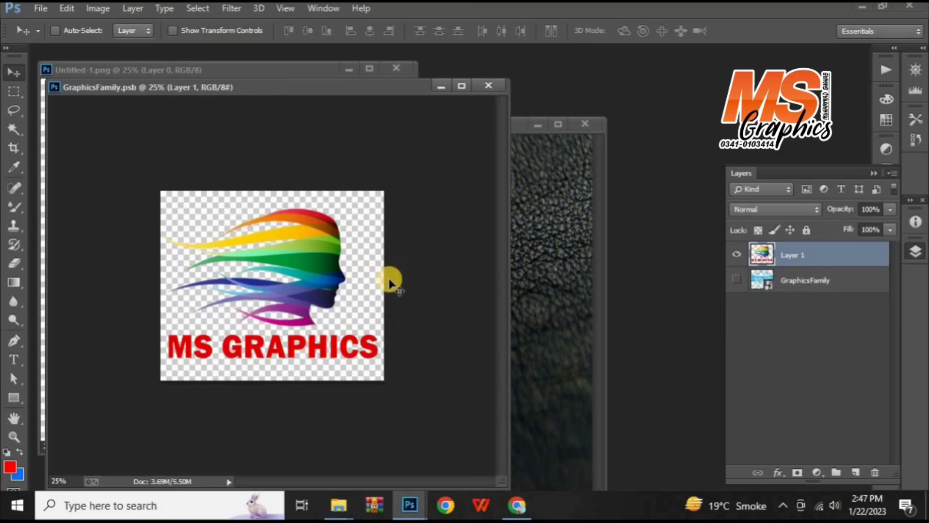
{"action": "left_click", "coordinate": [538, 273]}
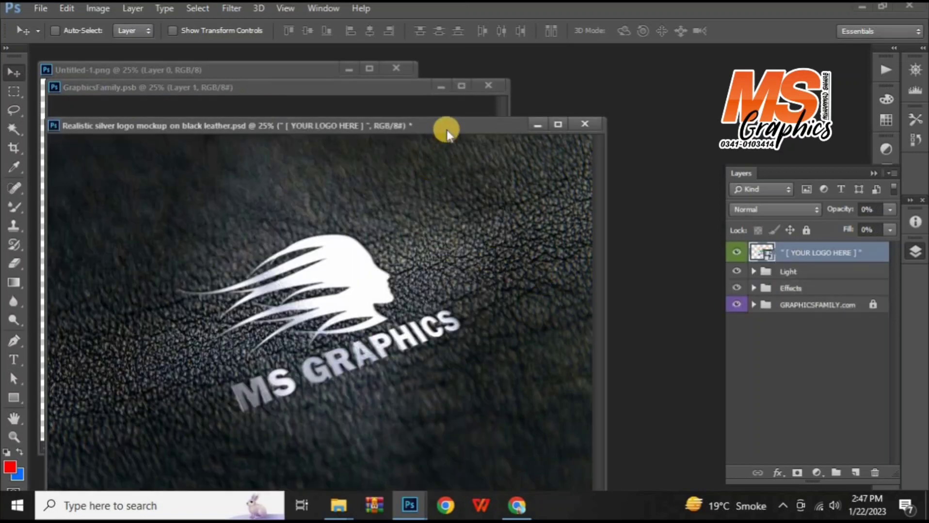
{"action": "mouse_move", "coordinate": [438, 123]}
{"action": "left_mouse_down"}
{"action": "mouse_move", "coordinate": [473, 69]}
{"action": "mouse_move", "coordinate": [467, 57]}
{"action": "left_mouse_up"}
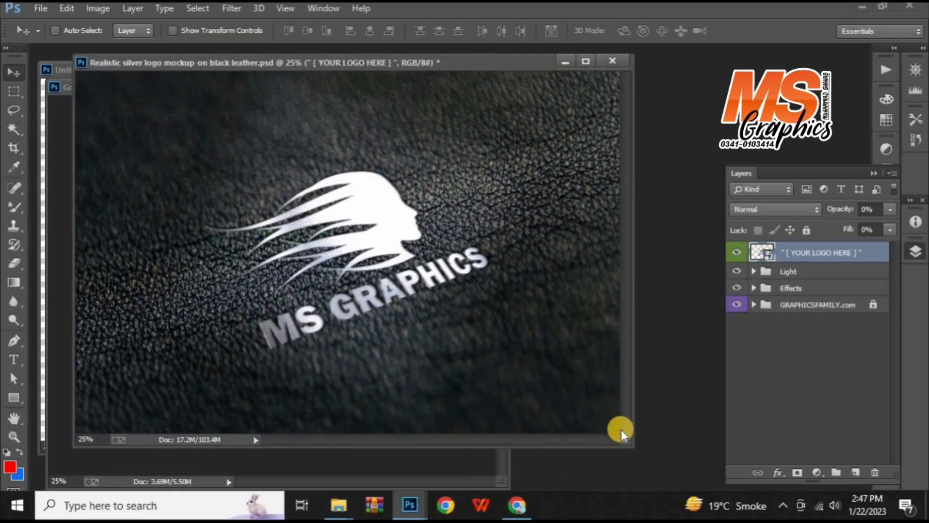
{"action": "left_click_drag", "start_coordinate": [630, 443], "coordinate": [687, 481]}
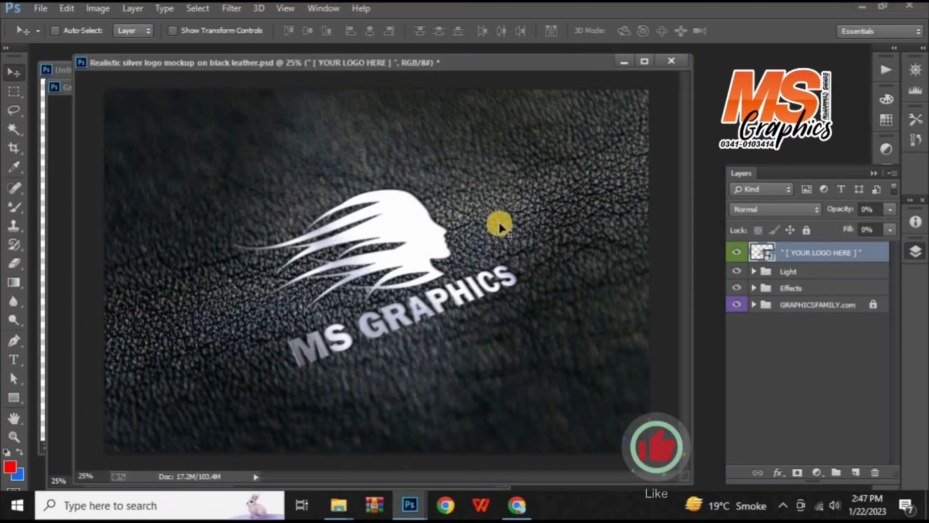
{"action": "scroll", "coordinate": [395, 191], "scroll_direction": "up", "scroll_amount": 1}
{"action": "scroll", "coordinate": [560, 207], "scroll_direction": "up", "scroll_amount": 1}
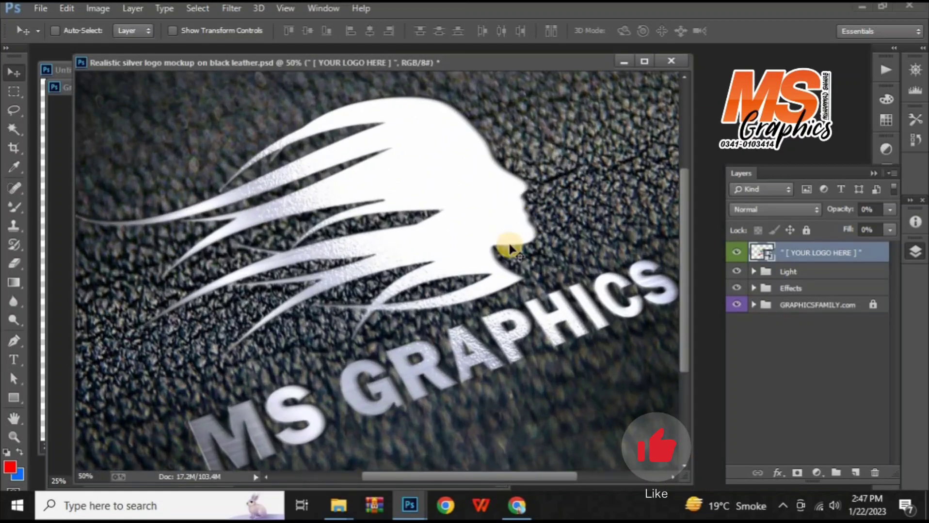
{"action": "scroll", "coordinate": [504, 245], "scroll_direction": "up", "scroll_amount": 1}
{"action": "mouse_move", "coordinate": [483, 216]}
{"action": "left_mouse_down"}
{"action": "mouse_move", "coordinate": [417, 311]}
{"action": "mouse_move", "coordinate": [481, 296]}
{"action": "mouse_move", "coordinate": [471, 339]}
{"action": "mouse_move", "coordinate": [456, 275]}
{"action": "mouse_move", "coordinate": [512, 296]}
{"action": "mouse_move", "coordinate": [574, 288]}
{"action": "left_mouse_up"}
{"action": "scroll", "coordinate": [442, 249], "scroll_direction": "down", "scroll_amount": 1}
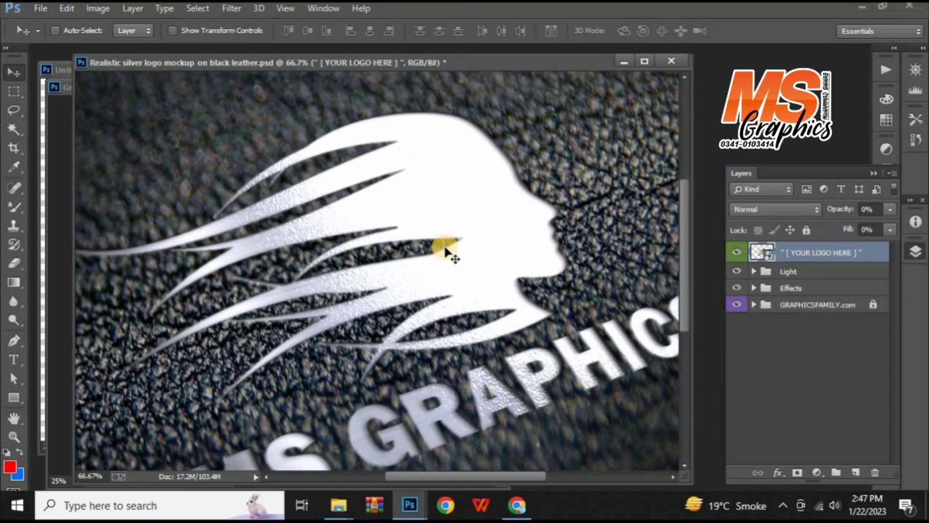
{"action": "scroll", "coordinate": [460, 284], "scroll_direction": "down", "scroll_amount": 1}
{"action": "scroll", "coordinate": [452, 276], "scroll_direction": "down", "scroll_amount": 1}
{"action": "scroll", "coordinate": [461, 289], "scroll_direction": "down", "scroll_amount": 1}
{"action": "scroll", "coordinate": [461, 287], "scroll_direction": "down", "scroll_amount": 1}
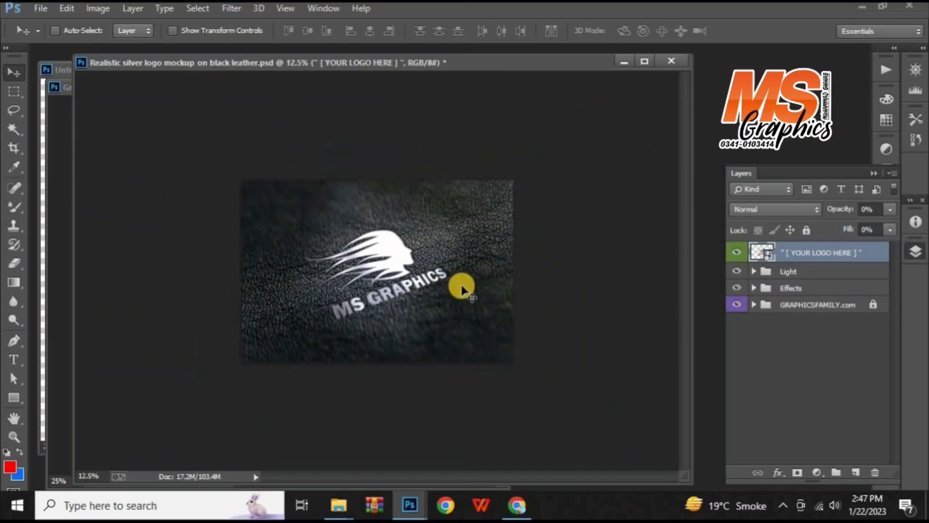
{"action": "scroll", "coordinate": [461, 288], "scroll_direction": "up", "scroll_amount": 1}
{"action": "scroll", "coordinate": [498, 300], "scroll_direction": "up", "scroll_amount": 1}
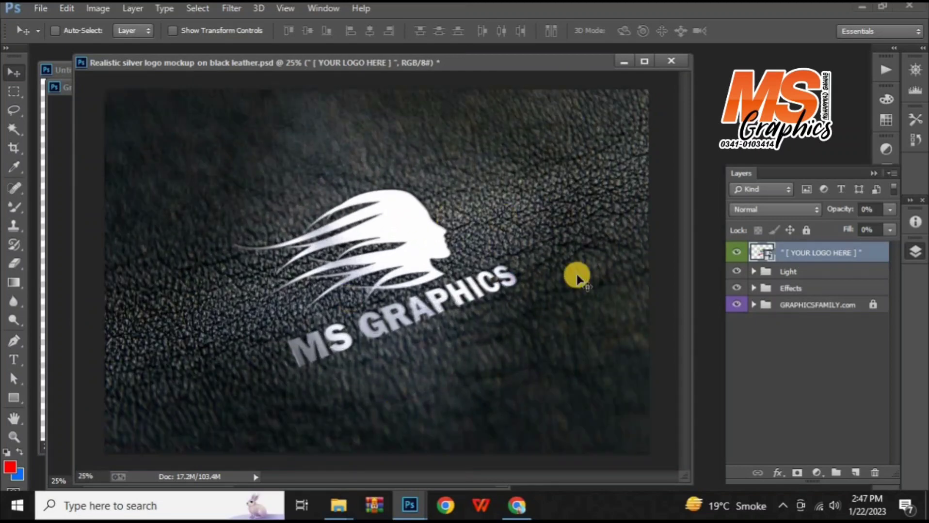